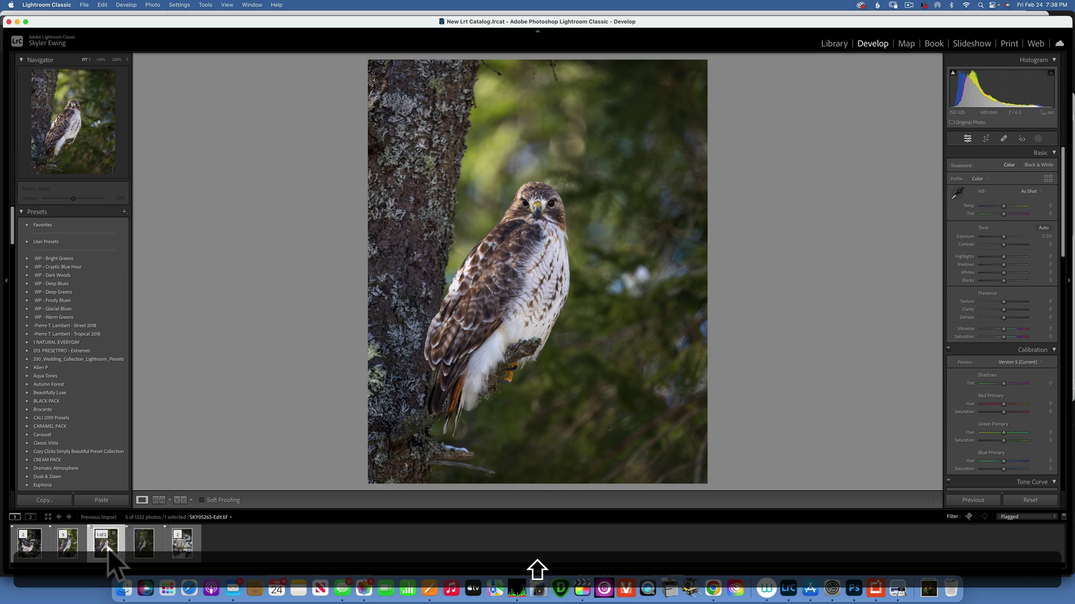
Select the unedited raw hawk photo SKY05265.ARW and view its capture metadata in the Library module.
{"action": "left_click", "coordinate": [144, 543]}
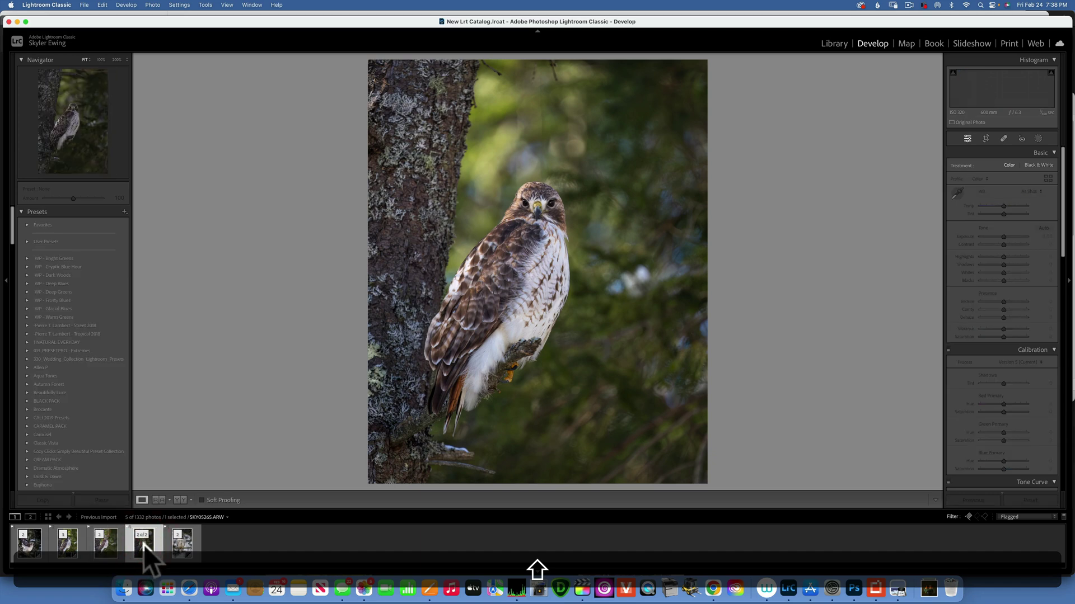
{"action": "left_click", "coordinate": [112, 552]}
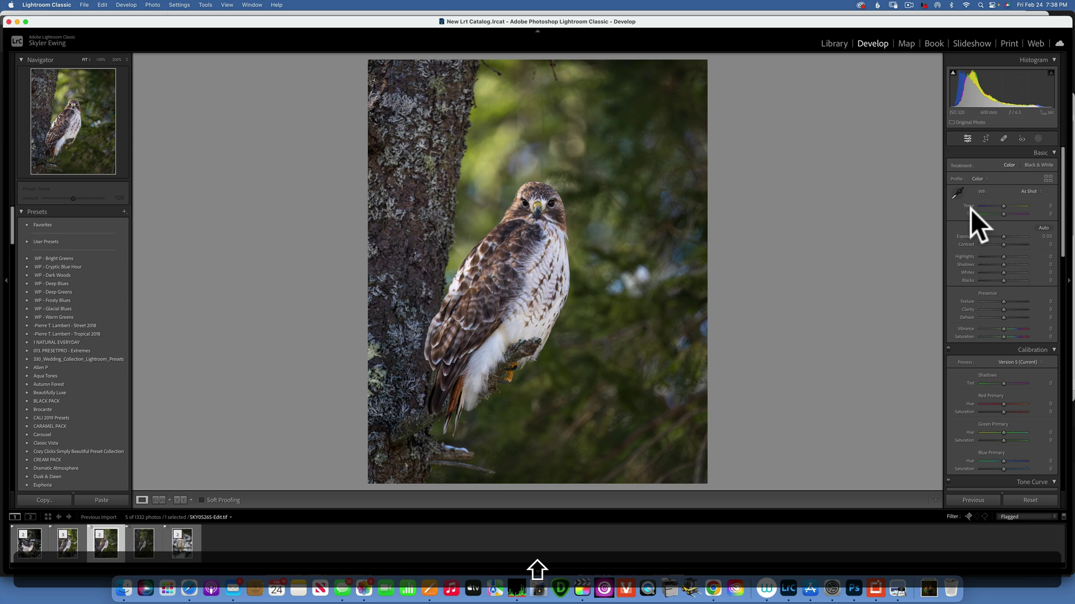
{"action": "left_click", "coordinate": [144, 542]}
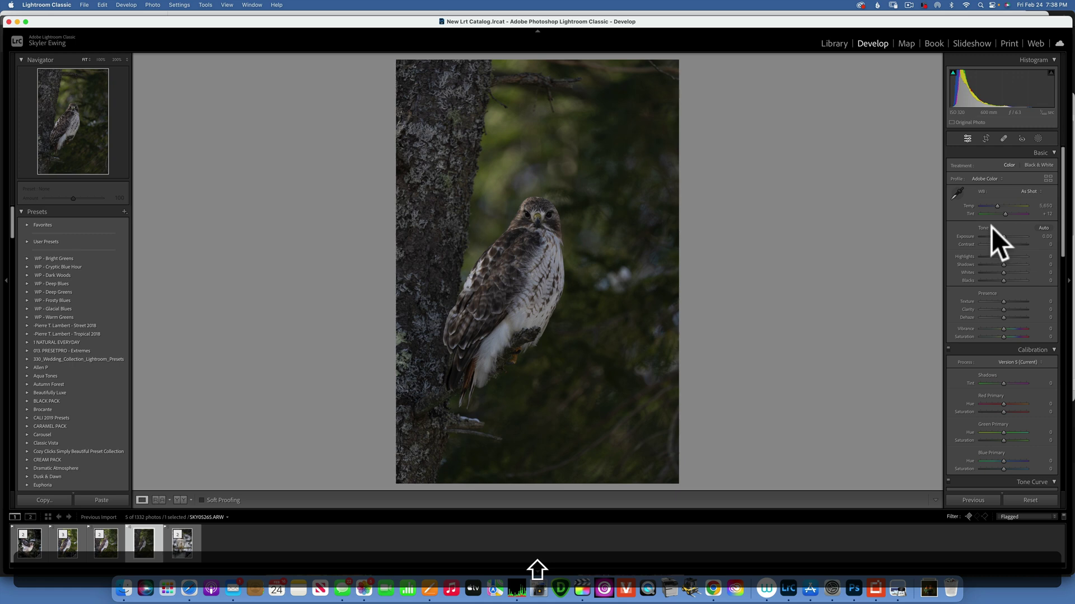
{"action": "left_click", "coordinate": [842, 44]}
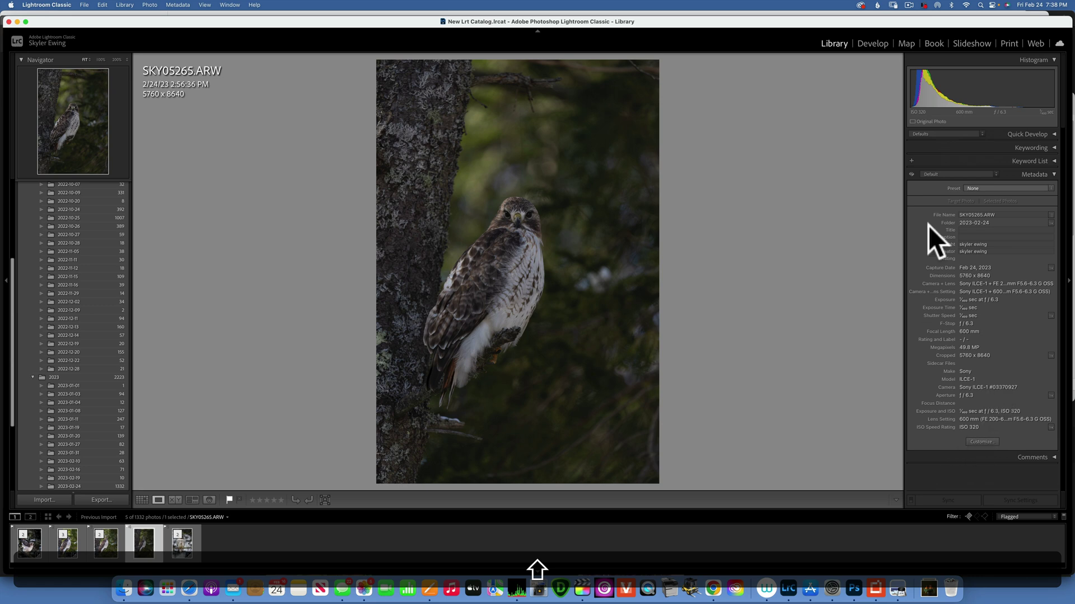
Return to the Develop module and set the raw photo's Exposure to +0.70, Contrast to +14 and Highlights to −16.
{"action": "left_click", "coordinate": [876, 43]}
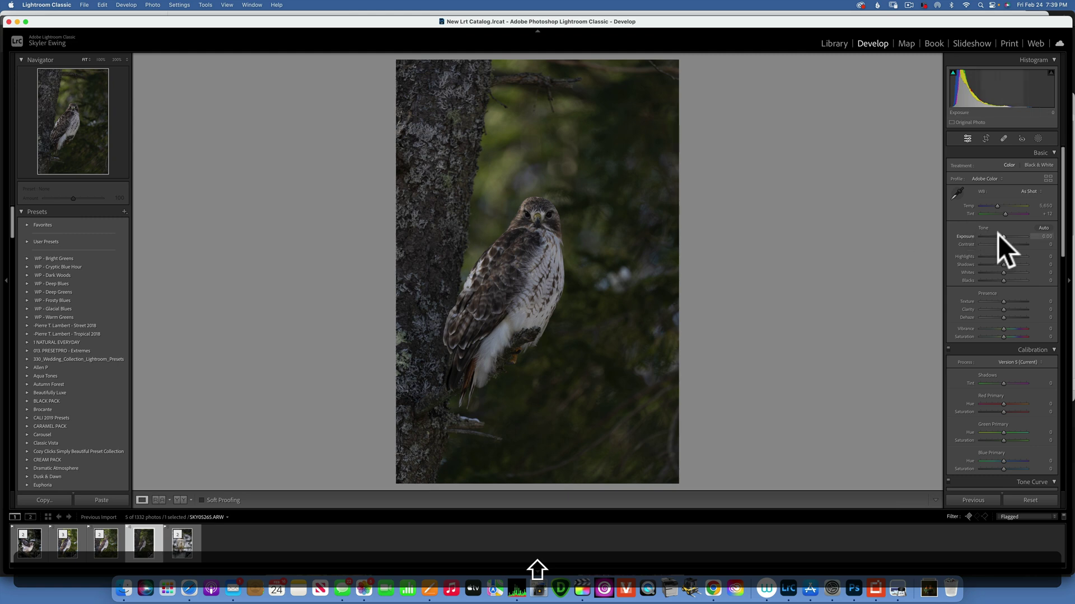
{"action": "left_click_drag", "start_coordinate": [1005, 236], "coordinate": [1007, 235]}
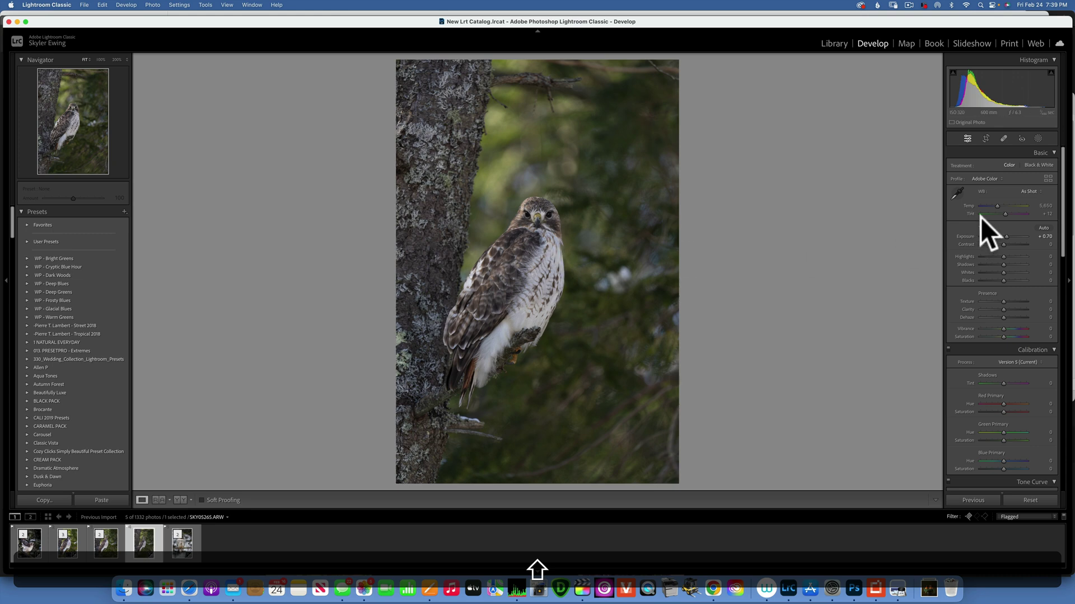
{"action": "left_click_drag", "start_coordinate": [1003, 244], "coordinate": [1006, 242]}
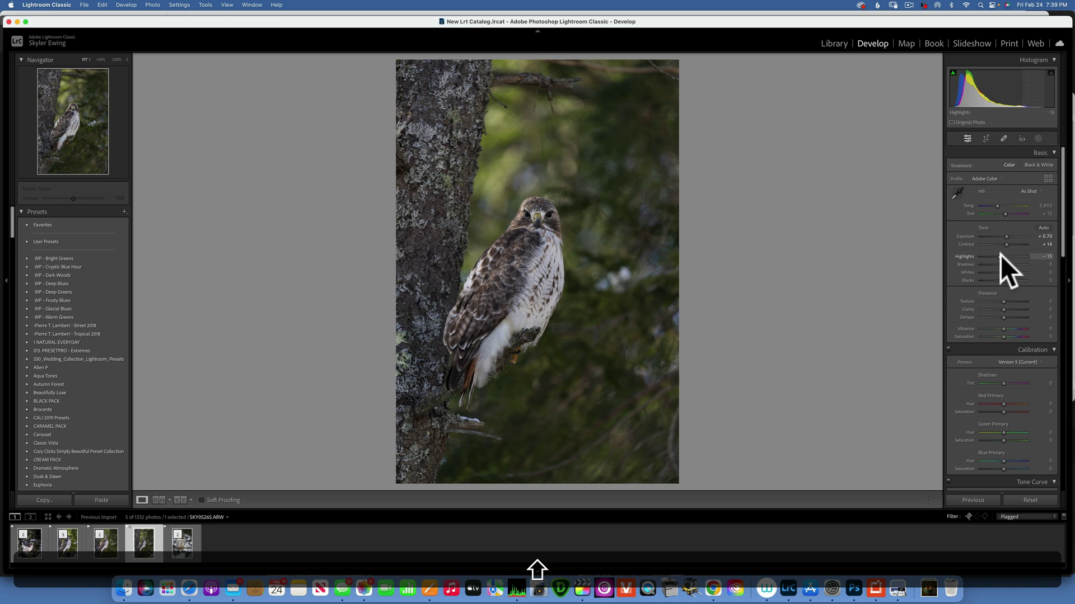
{"action": "scroll", "coordinate": [1000, 255], "scroll_direction": "up", "scroll_amount": 1}
Raise the photo's Shadows to +77 and Whites to about +45.
{"action": "left_click_drag", "start_coordinate": [1001, 263], "coordinate": [1015, 262]}
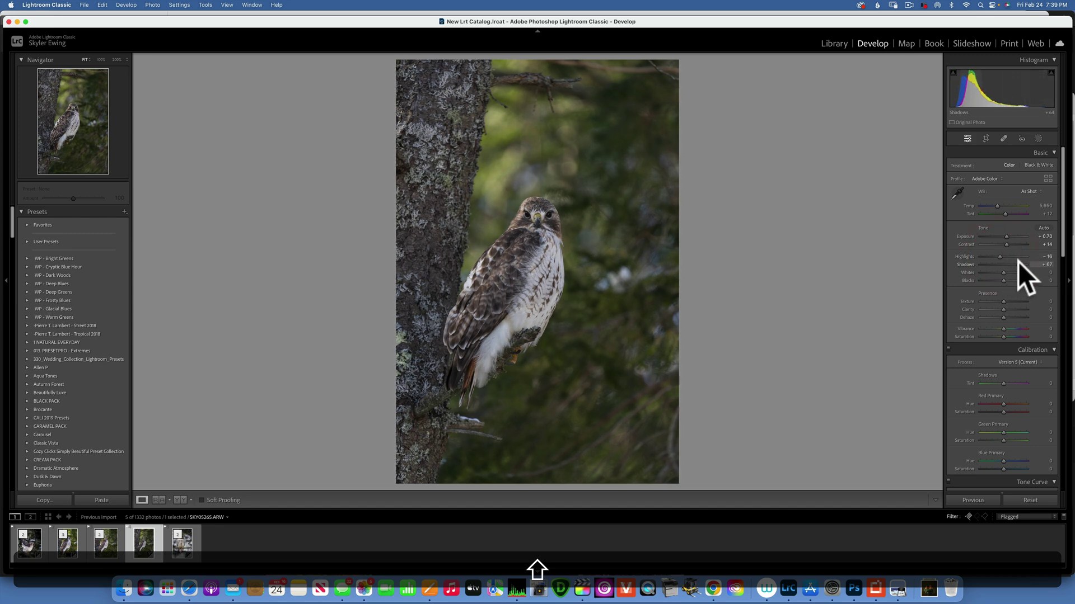
{"action": "scroll", "coordinate": [1018, 262], "scroll_direction": "up", "scroll_amount": 3}
{"action": "left_click", "coordinate": [1020, 260]}
{"action": "left_click_drag", "start_coordinate": [1006, 271], "coordinate": [1016, 270]}
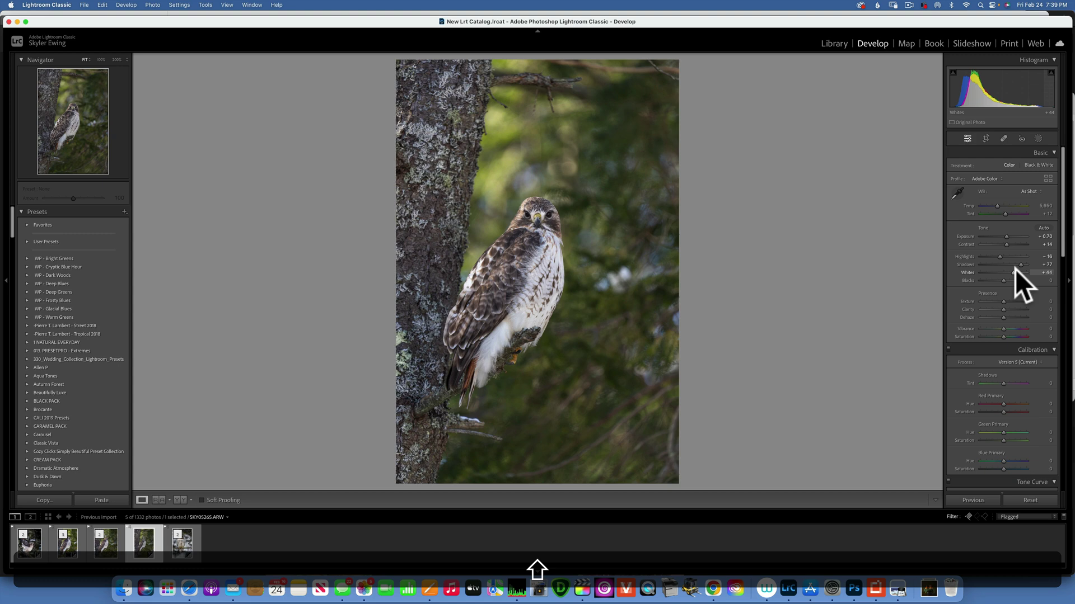
{"action": "left_click", "coordinate": [1015, 270]}
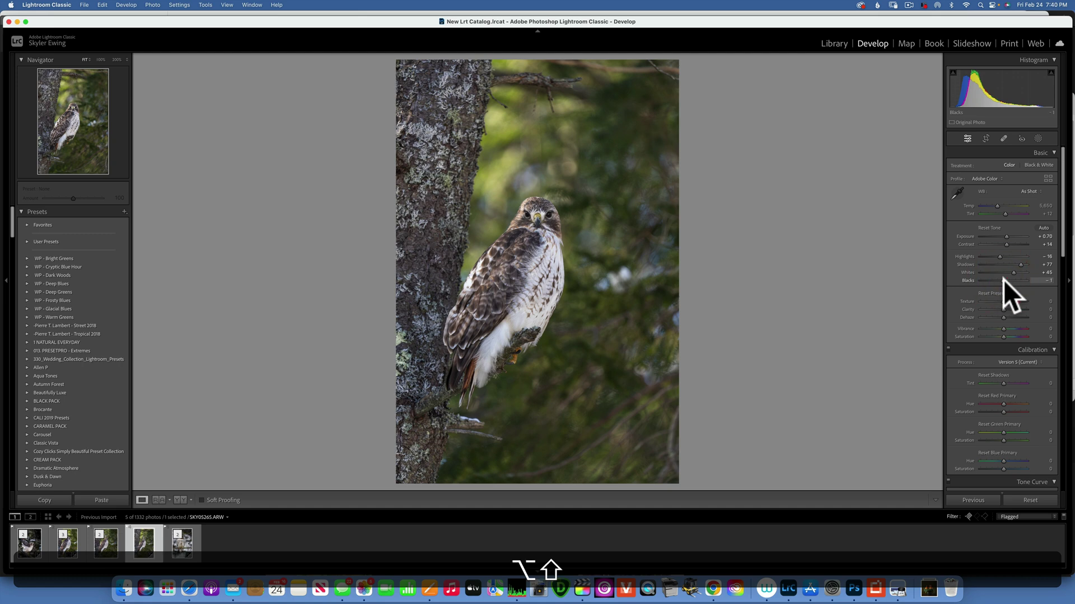
Set Blacks to −28 and Whites to +48, using the clipping preview as a guide.
{"action": "left_click", "coordinate": [1003, 279], "text": "alt"}
{"action": "left_click_drag", "start_coordinate": [1003, 279], "coordinate": [1013, 270]}
{"action": "left_click", "coordinate": [1013, 272], "text": "alt"}
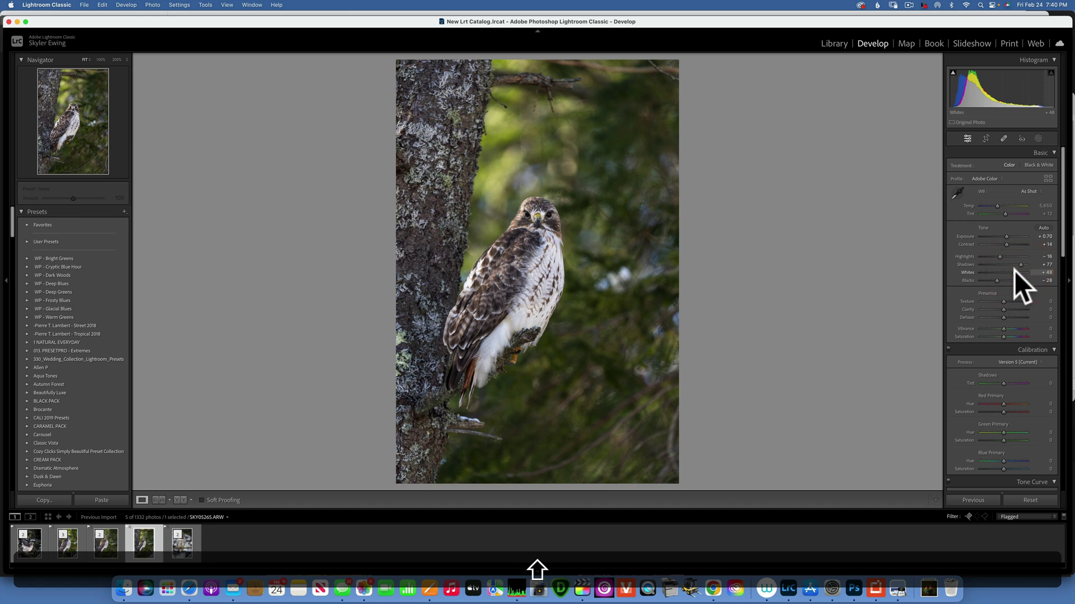
Set Texture to +21 and Clarity to +14, and compare the photo with its unedited state.
{"action": "left_click", "coordinate": [1008, 300]}
{"action": "key", "text": "Up"}
{"action": "key", "text": "Up"}
{"action": "key", "text": "Up"}
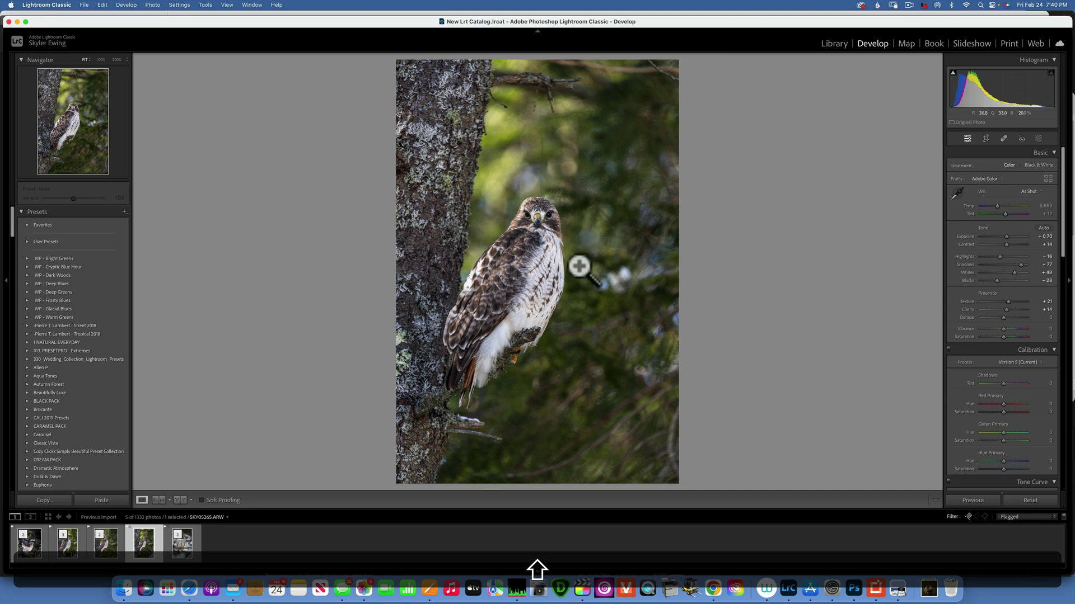
{"action": "key", "text": "backslash"}
{"action": "key", "text": "shift"}
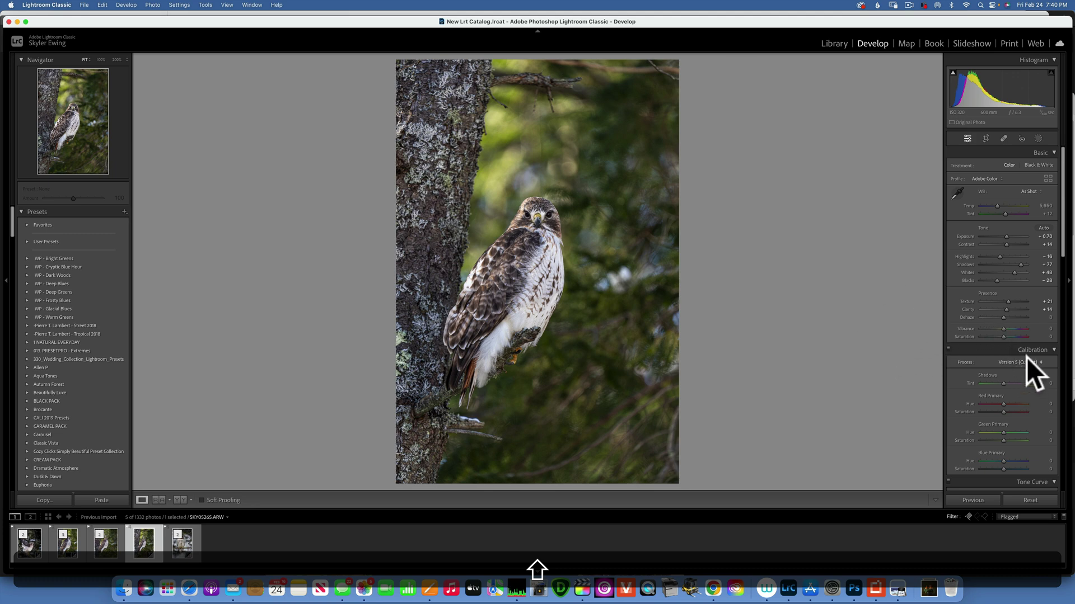
Set the Blue Primary Saturation in Calibration to +72.
{"action": "scroll", "coordinate": [1039, 367], "scroll_direction": "down", "scroll_amount": 3}
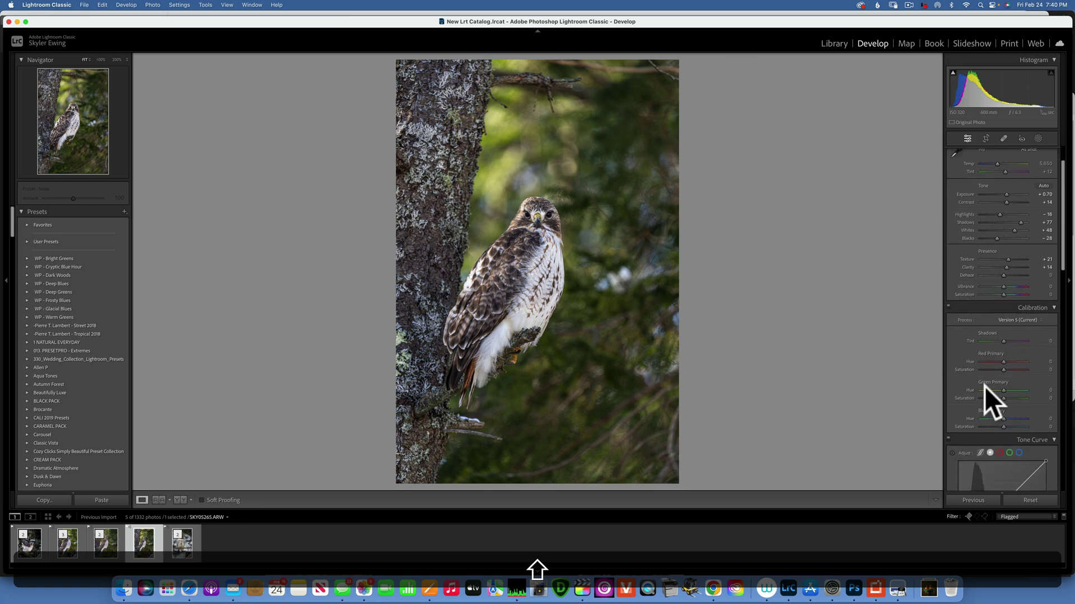
{"action": "scroll", "coordinate": [997, 336], "scroll_direction": "down", "scroll_amount": 10}
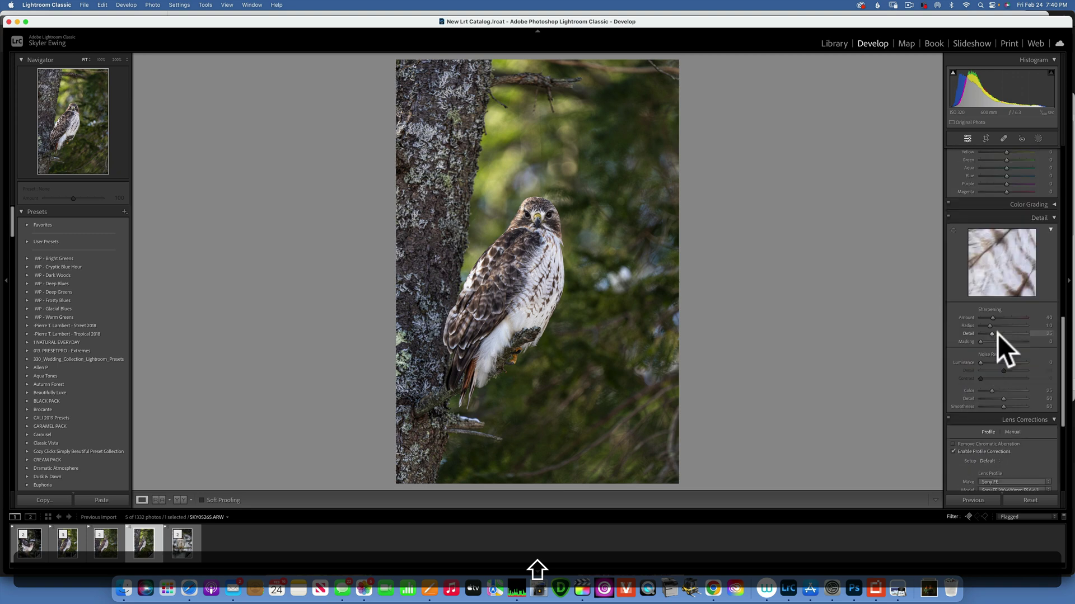
{"action": "scroll", "coordinate": [998, 334], "scroll_direction": "down", "scroll_amount": 5}
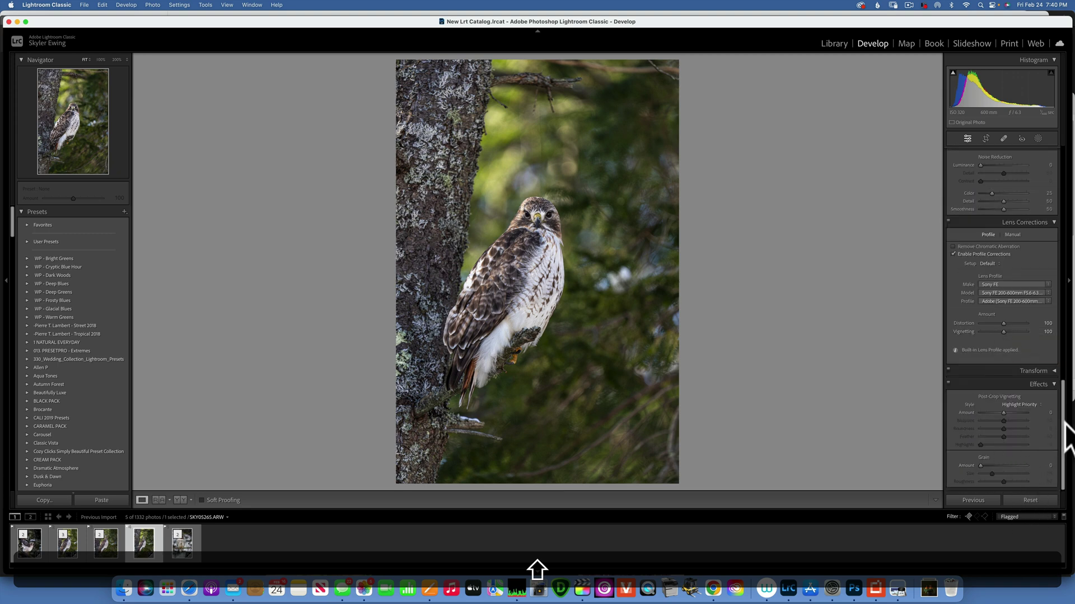
{"action": "left_click_drag", "start_coordinate": [1066, 420], "coordinate": [1063, 180]}
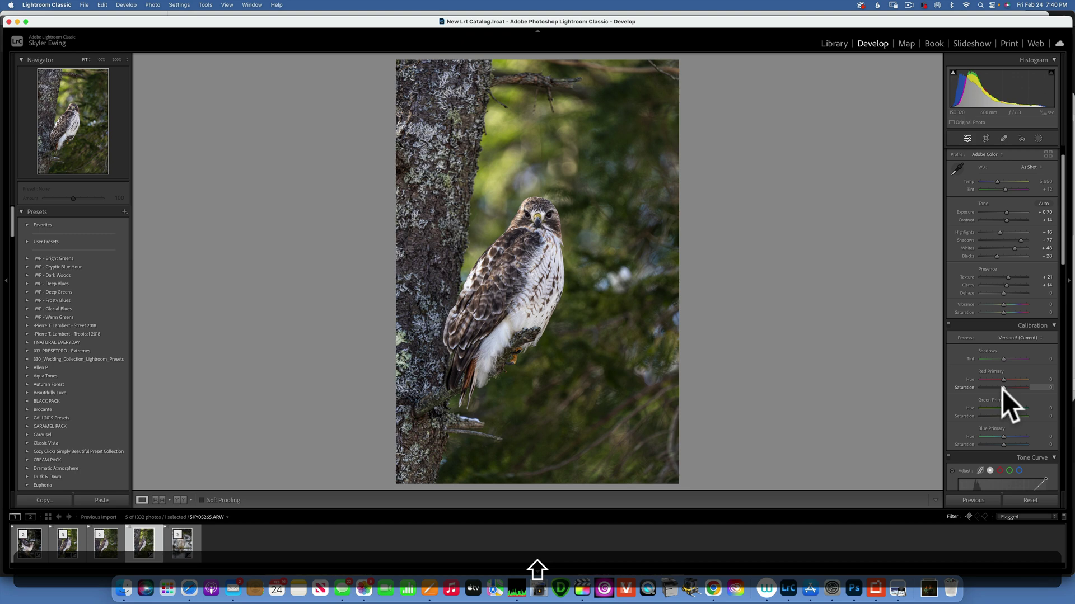
{"action": "scroll", "coordinate": [997, 384], "scroll_direction": "down", "scroll_amount": 1}
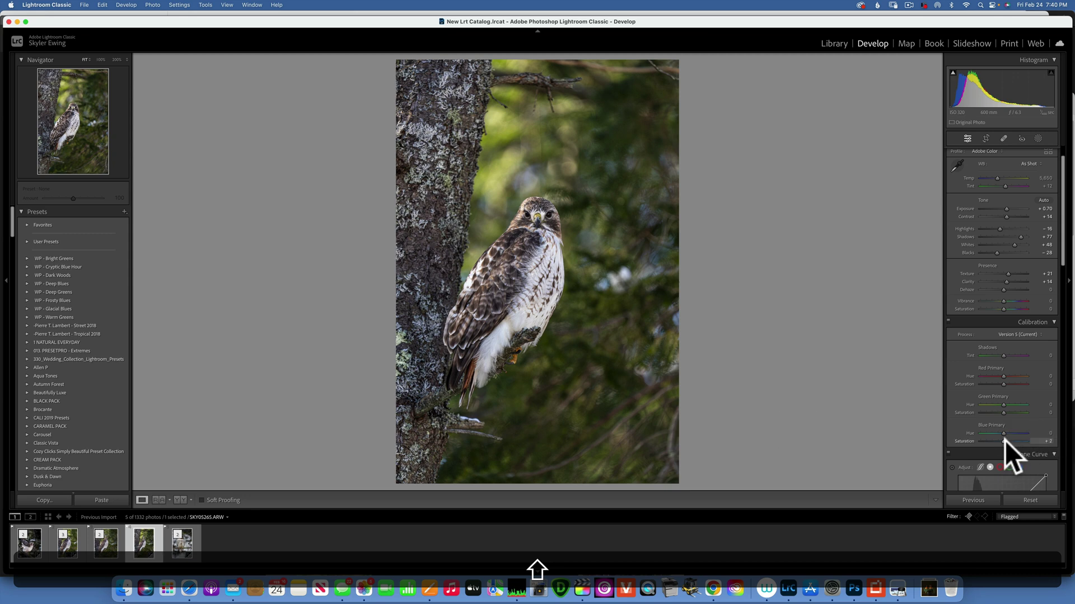
{"action": "mouse_move", "coordinate": [1018, 442]}
{"action": "left_mouse_down"}
{"action": "mouse_move", "coordinate": [1004, 443]}
{"action": "mouse_move", "coordinate": [1044, 444]}
{"action": "mouse_move", "coordinate": [1001, 445]}
{"action": "mouse_move", "coordinate": [1027, 445]}
{"action": "left_mouse_up"}
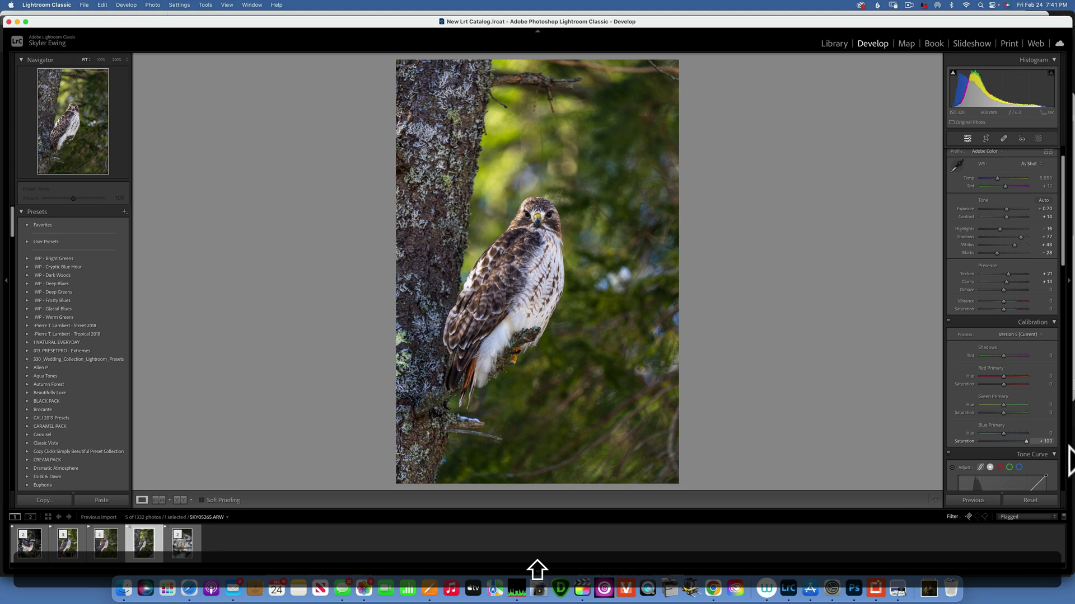
{"action": "left_click_drag", "start_coordinate": [1028, 442], "coordinate": [1019, 442]}
{"action": "left_click", "coordinate": [1021, 442]}
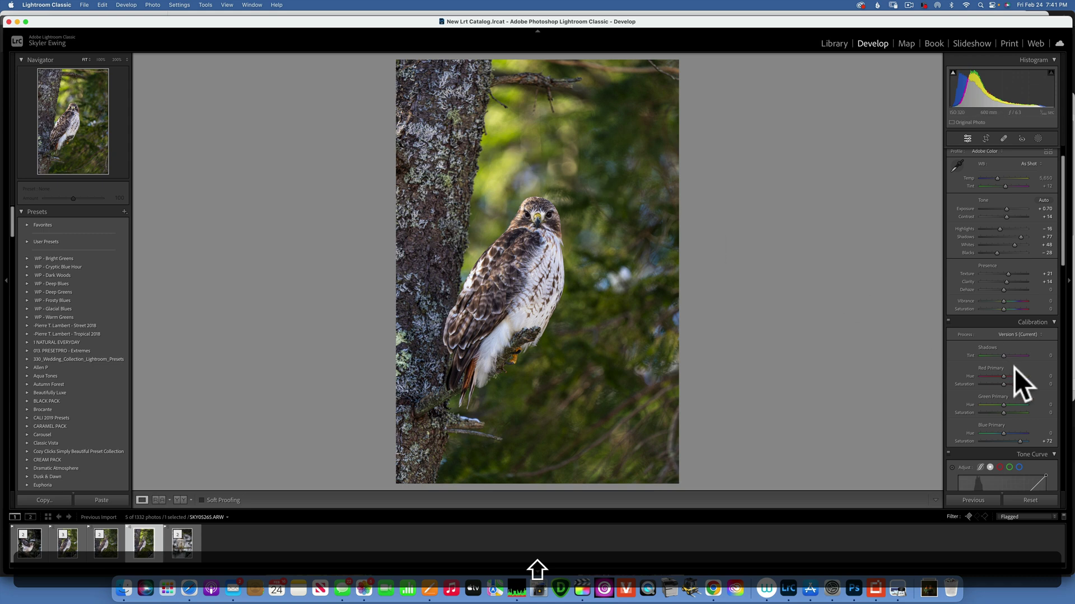
Set the HSL saturation of Red to +16 and Orange to +33.
{"action": "scroll", "coordinate": [1015, 369], "scroll_direction": "down", "scroll_amount": 8}
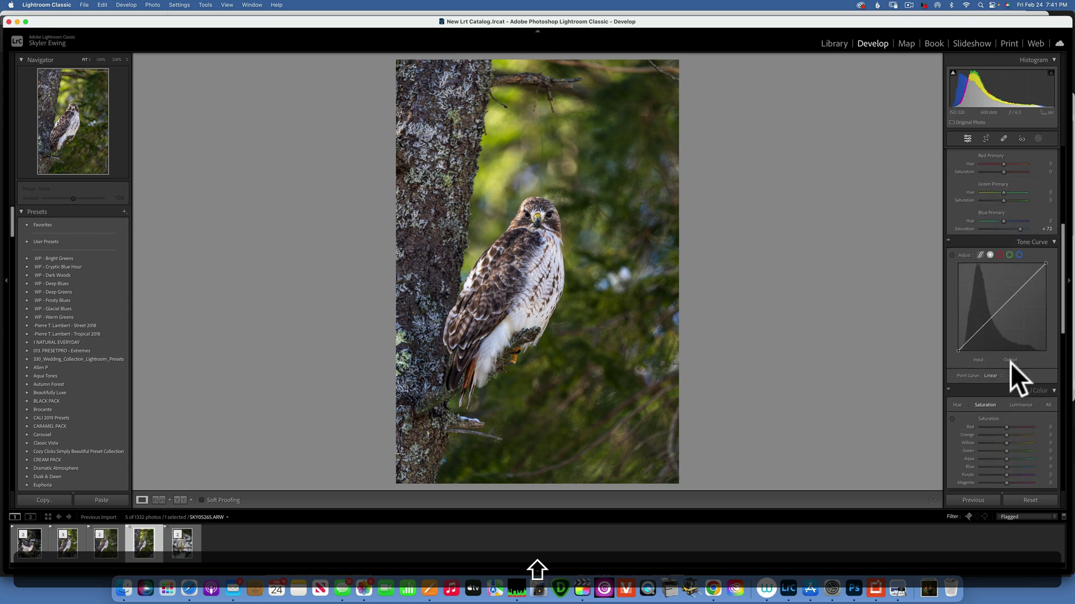
{"action": "scroll", "coordinate": [1010, 363], "scroll_direction": "down", "scroll_amount": 2}
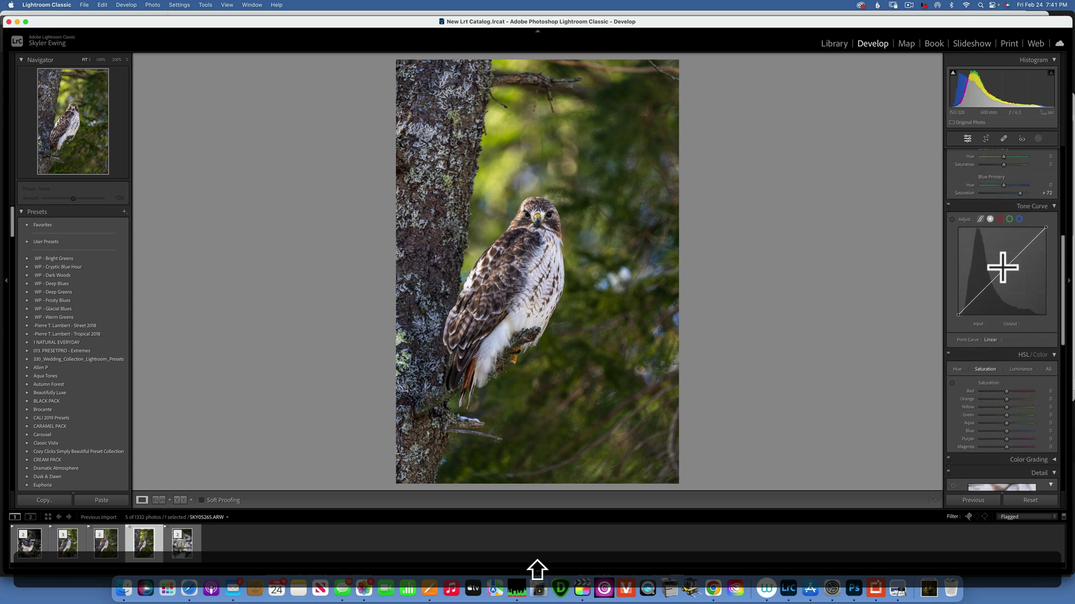
{"action": "scroll", "coordinate": [1040, 267], "scroll_direction": "down", "scroll_amount": 3}
{"action": "scroll", "coordinate": [1040, 268], "scroll_direction": "down", "scroll_amount": 1}
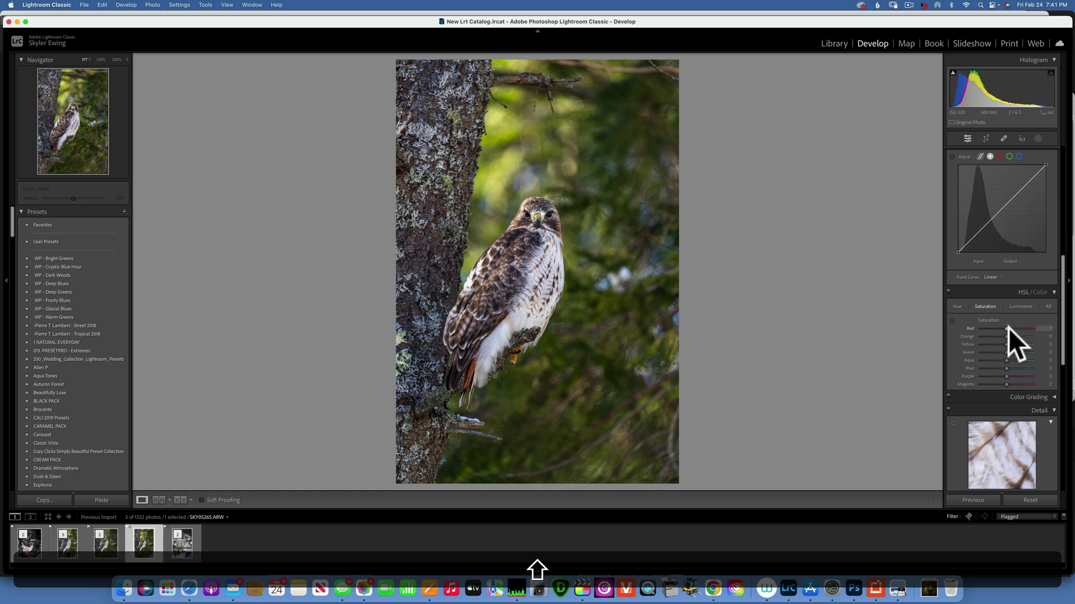
{"action": "left_click_drag", "start_coordinate": [1007, 328], "coordinate": [1010, 328]}
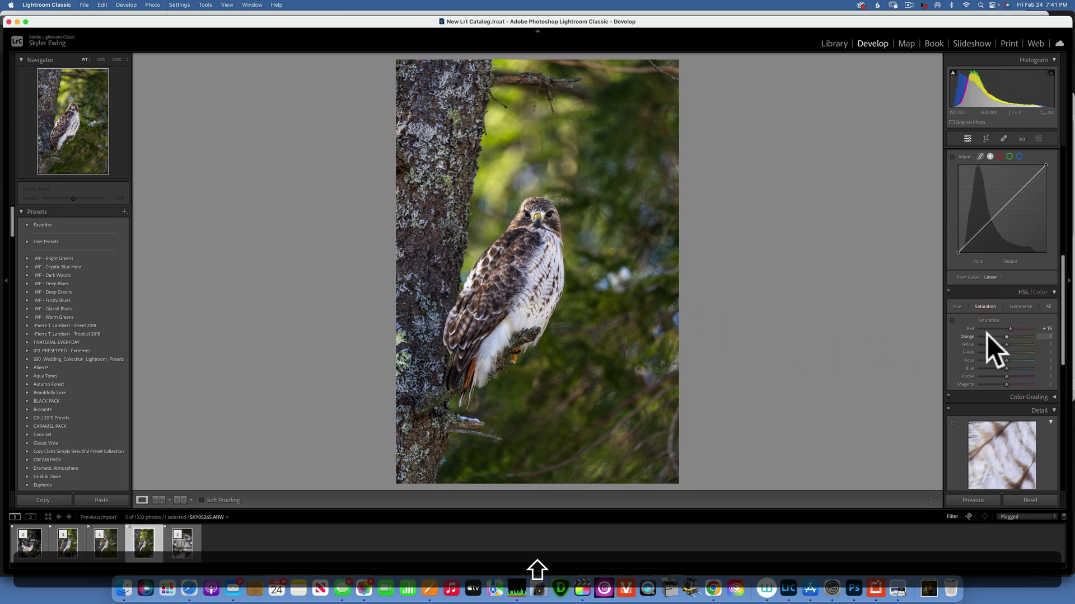
{"action": "left_click_drag", "start_coordinate": [1006, 335], "coordinate": [1067, 353]}
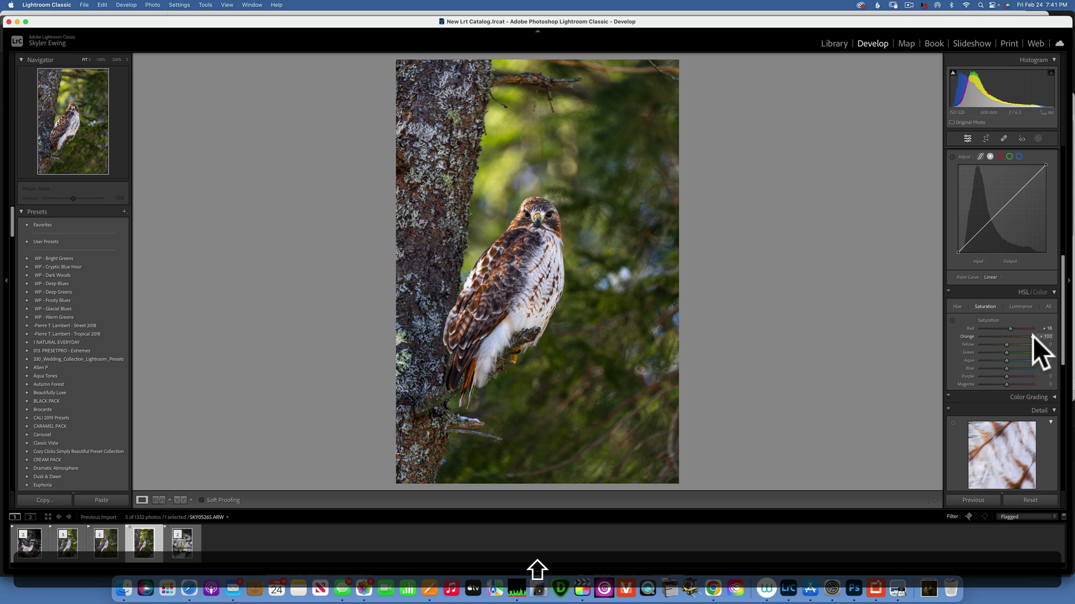
{"action": "left_click_drag", "start_coordinate": [1019, 337], "coordinate": [1021, 336]}
Lower the HSL saturation of Yellow to −17 and Green to −11 to mute the background.
{"action": "left_click_drag", "start_coordinate": [1007, 344], "coordinate": [819, 354]}
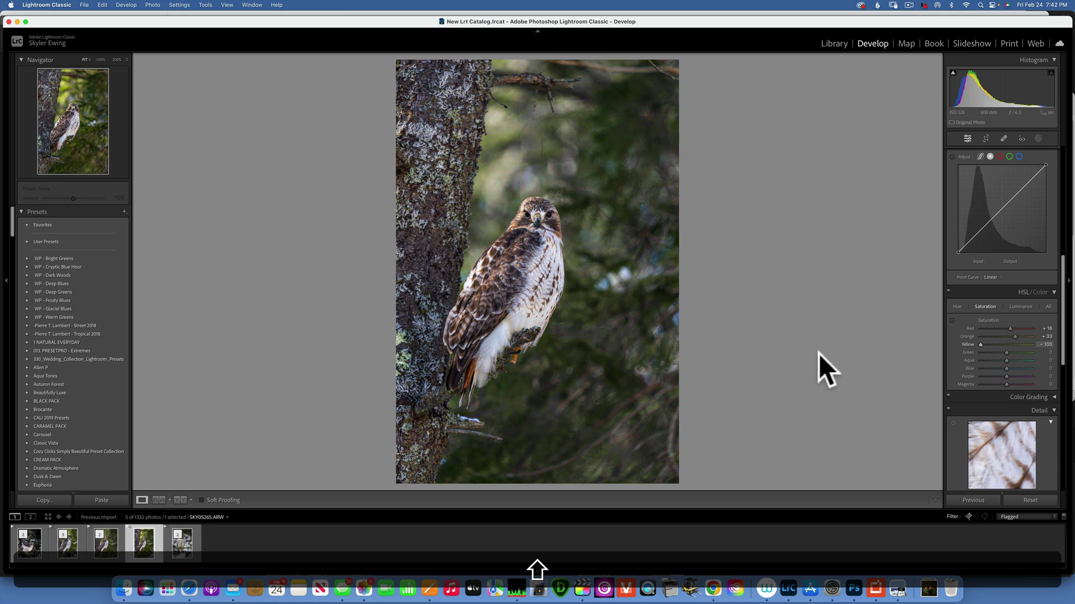
{"action": "left_click_drag", "start_coordinate": [818, 354], "coordinate": [1002, 374]}
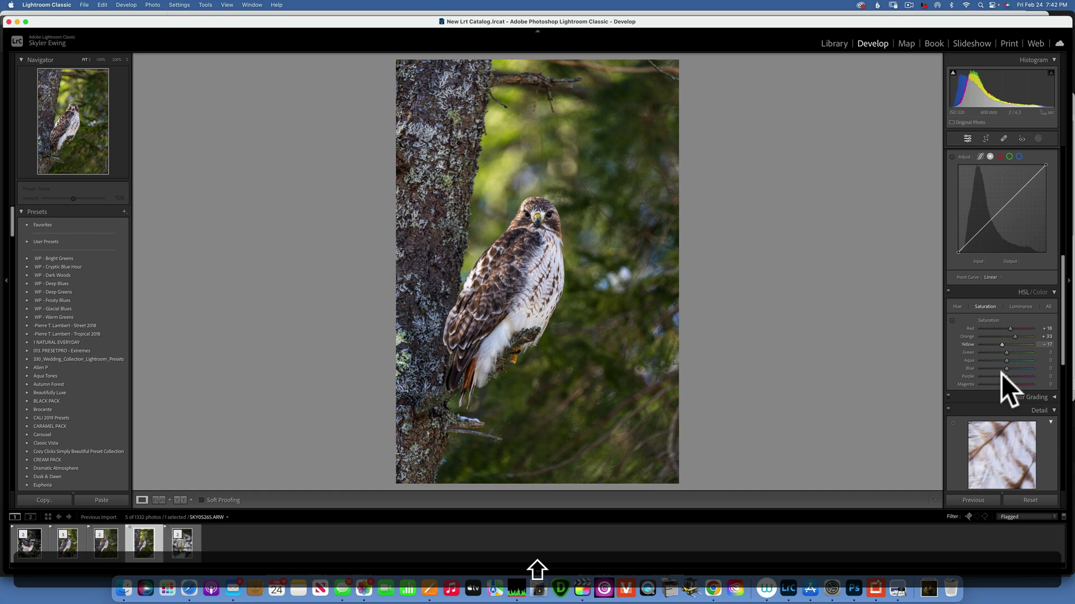
{"action": "left_click", "coordinate": [1002, 374]}
{"action": "scroll", "coordinate": [1004, 349], "scroll_direction": "down", "scroll_amount": 5}
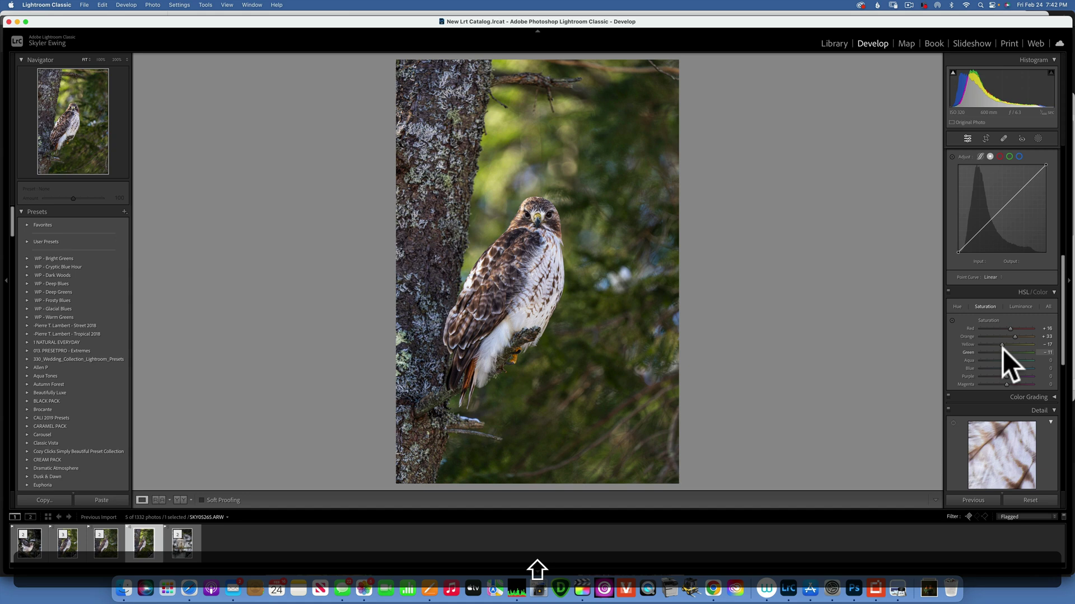
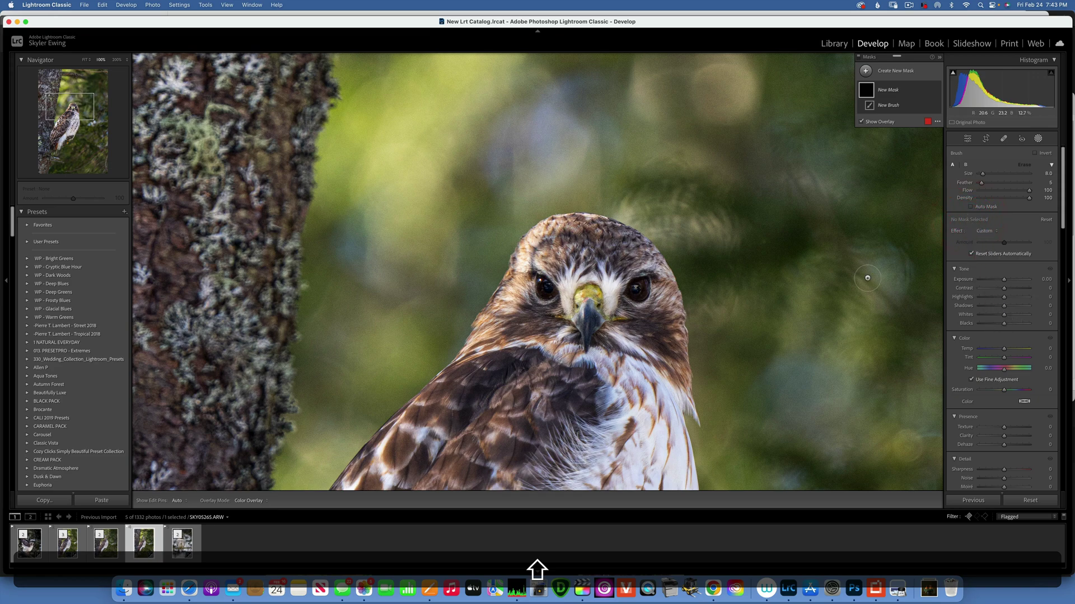
Brush a mask over both of the hawk's eyes and set its Shadows to 80, Whites to about 43 and Blacks to −8.
{"action": "left_click_drag", "start_coordinate": [636, 289], "coordinate": [641, 288]}
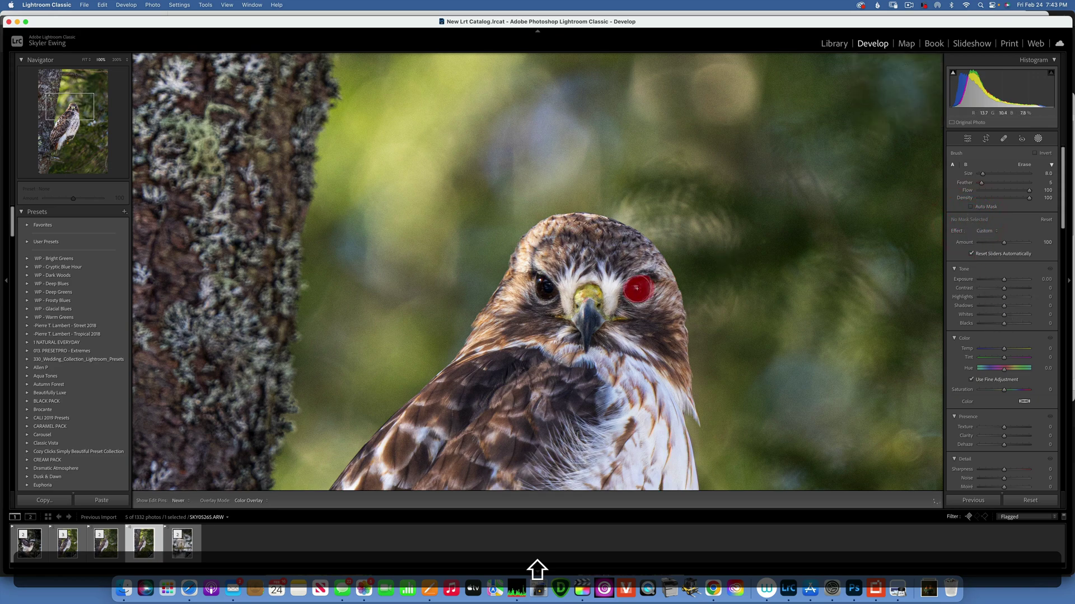
{"action": "left_click_drag", "start_coordinate": [538, 286], "coordinate": [551, 288]}
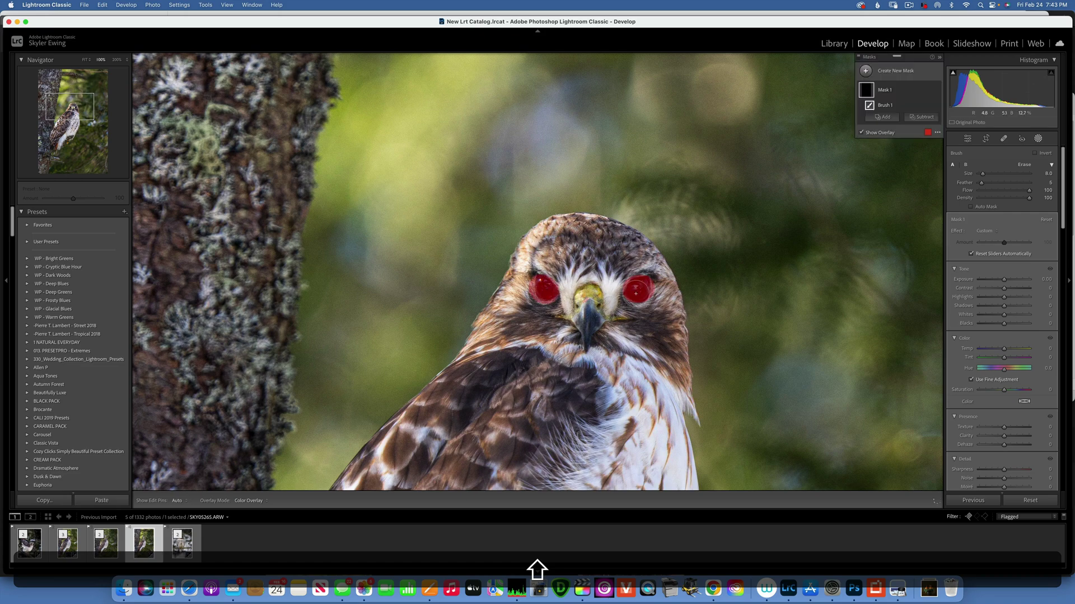
{"action": "left_click_drag", "start_coordinate": [1003, 304], "coordinate": [1033, 308]}
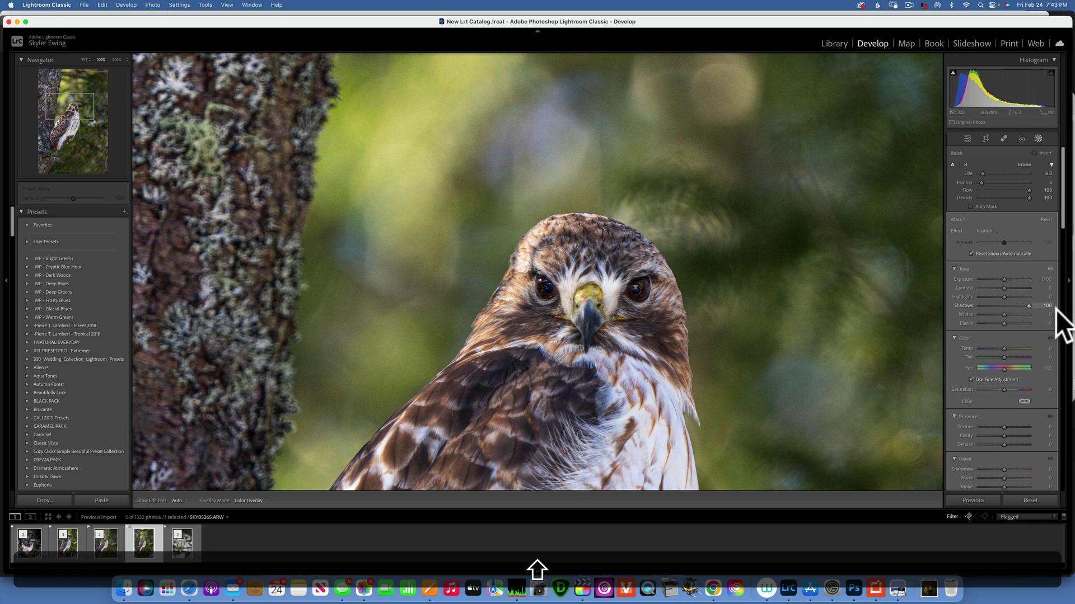
{"action": "left_click_drag", "start_coordinate": [1028, 307], "coordinate": [1003, 323]}
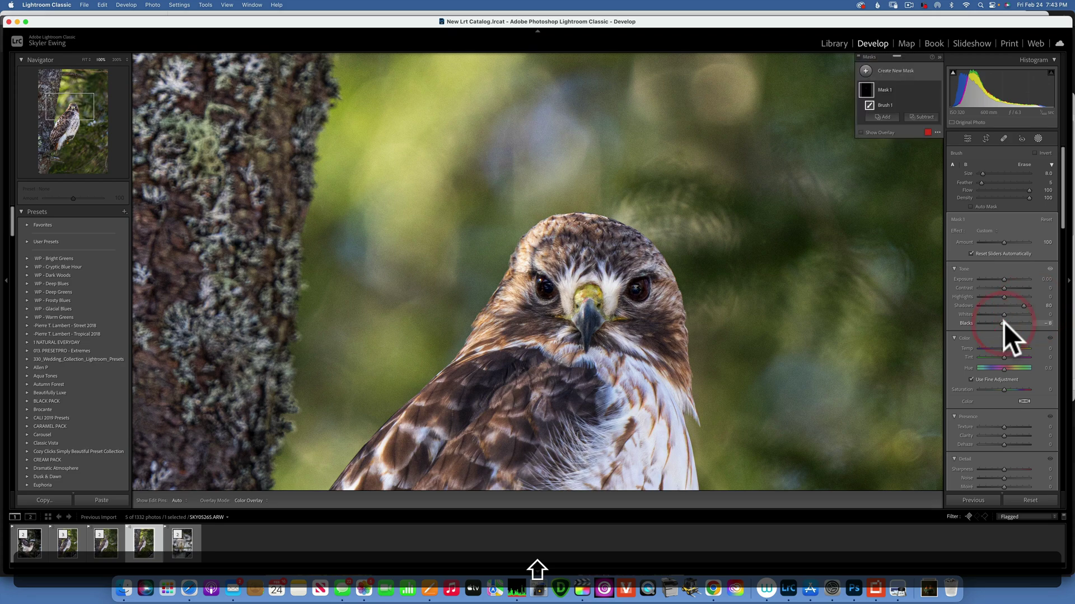
{"action": "left_click_drag", "start_coordinate": [1003, 314], "coordinate": [1013, 314]}
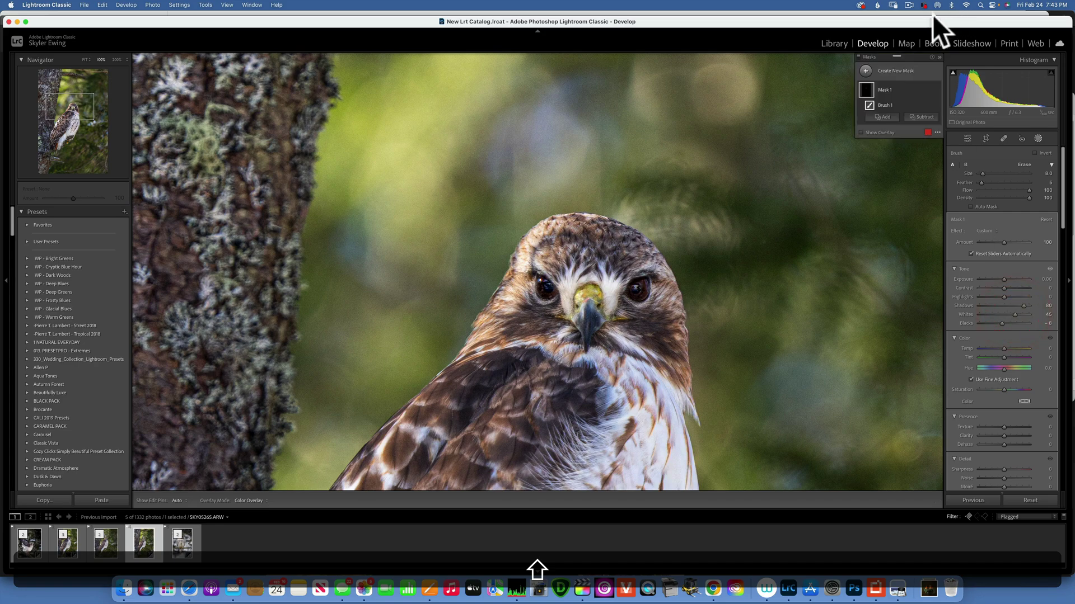
Toggle the eye mask's visibility off and on to compare the eyes with and without the adjustment.
{"action": "left_click", "coordinate": [935, 89]}
{"action": "left_click", "coordinate": [935, 89]}
{"action": "left_click", "coordinate": [936, 89]}
{"action": "left_click", "coordinate": [935, 89]}
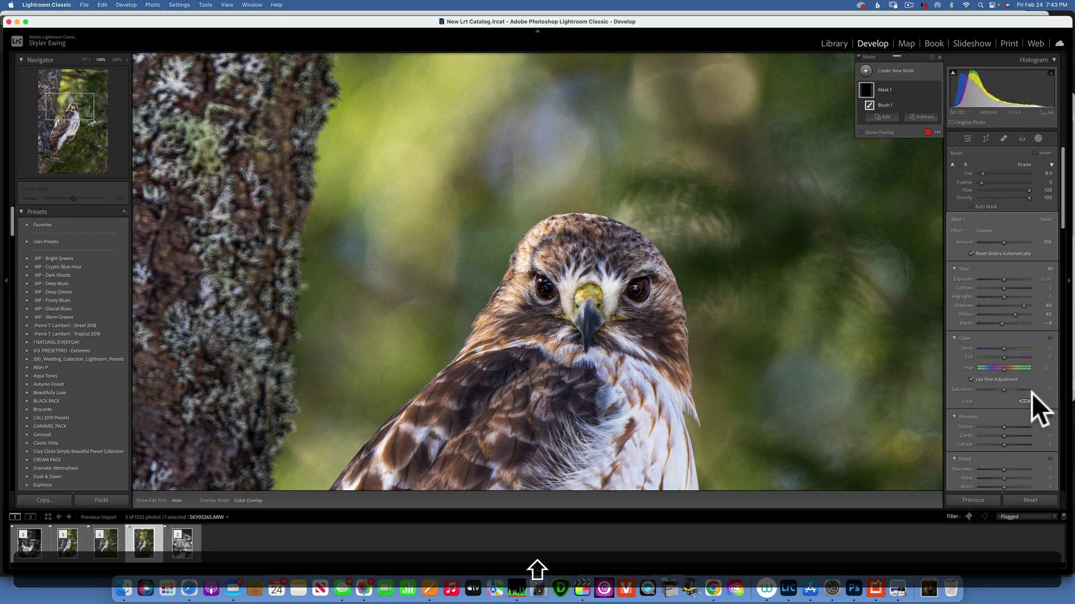
Set the eye mask's Clarity to 10, close masking and fit the whole photo in view.
{"action": "left_click_drag", "start_coordinate": [1004, 435], "coordinate": [1004, 426]}
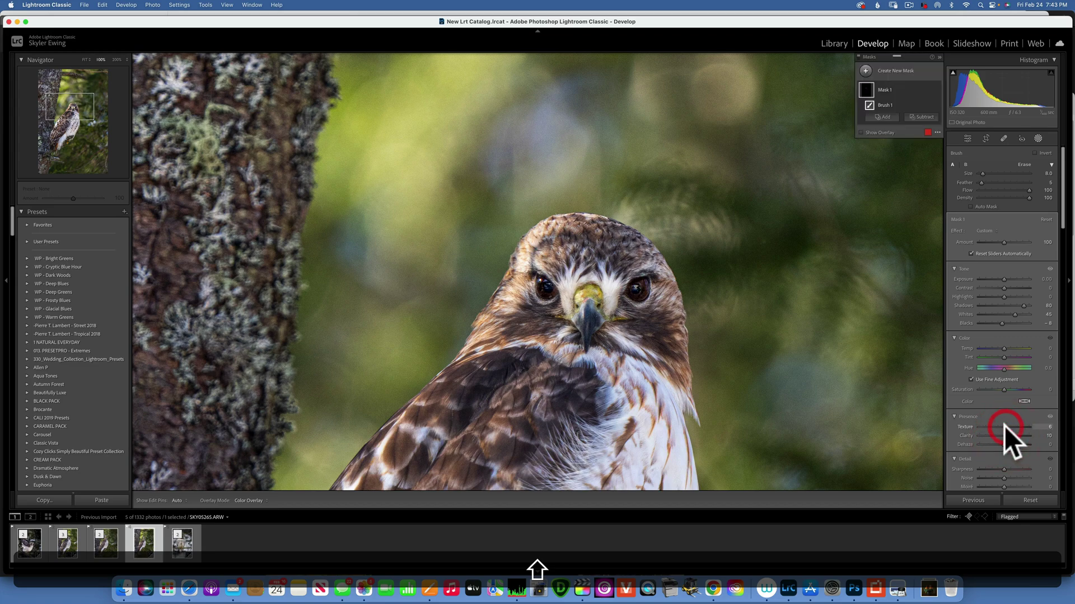
{"action": "left_click", "coordinate": [1038, 139]}
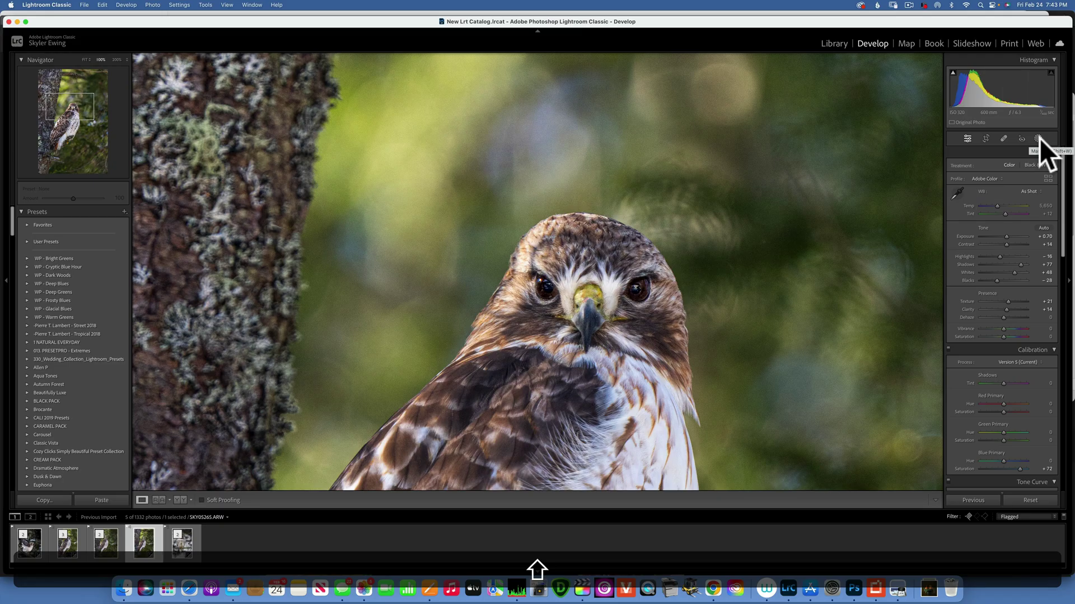
{"action": "left_click", "coordinate": [85, 59]}
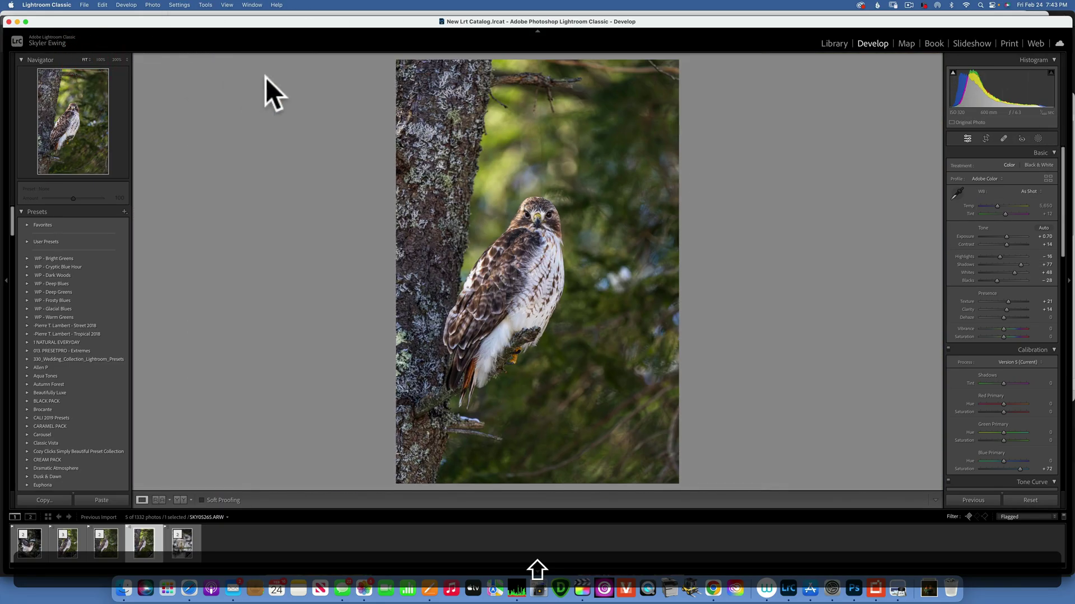
Crop the photo to the 4 x 5 / 8 x 10 aspect ratio, tightening and repositioning the frame slightly around the hawk.
{"action": "left_click", "coordinate": [987, 139]}
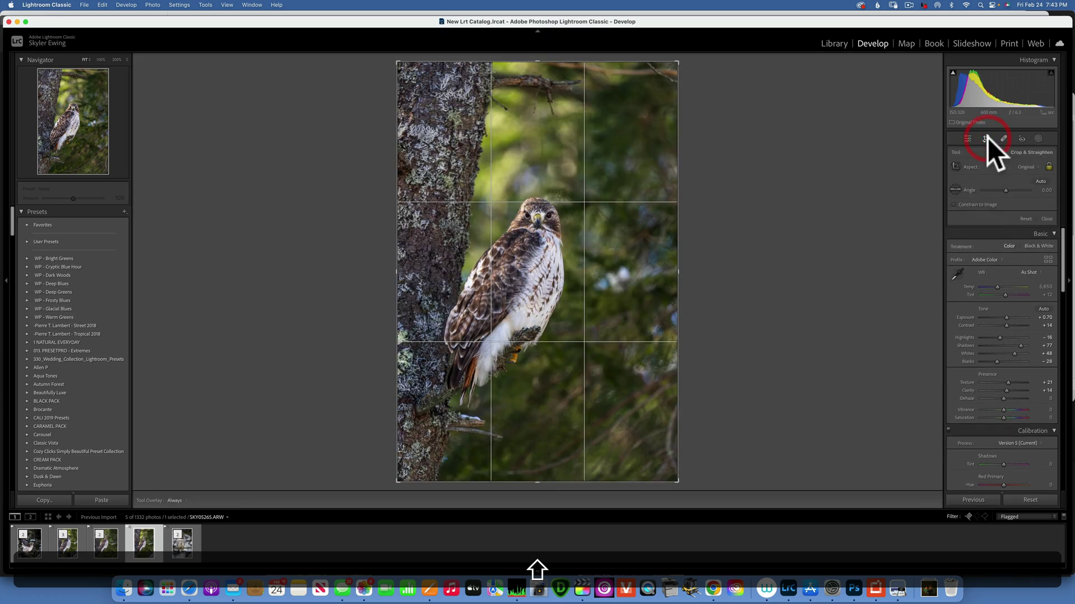
{"action": "left_click", "coordinate": [1025, 166]}
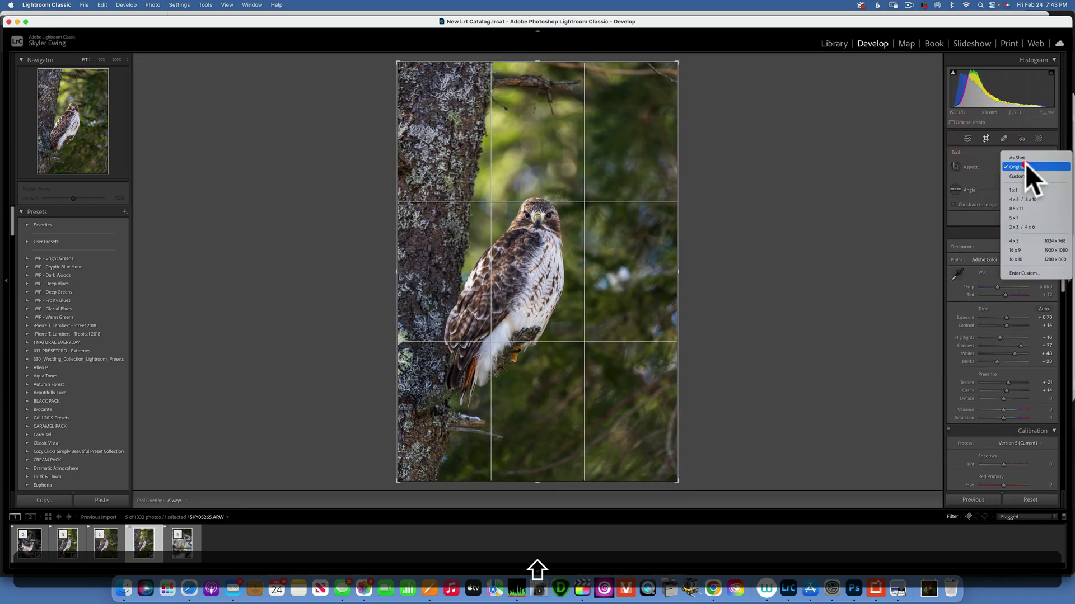
{"action": "left_click", "coordinate": [1030, 199]}
{"action": "left_click_drag", "start_coordinate": [528, 259], "coordinate": [530, 256]}
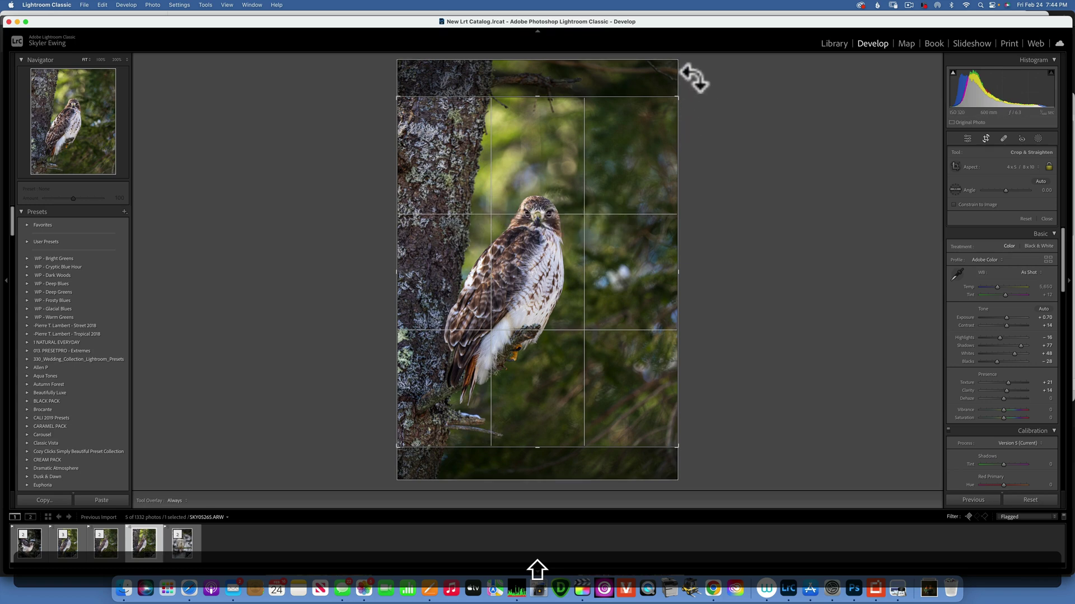
{"action": "mouse_move", "coordinate": [676, 96]}
{"action": "left_mouse_down"}
{"action": "mouse_move", "coordinate": [645, 103]}
{"action": "mouse_move", "coordinate": [668, 67]}
{"action": "left_mouse_up"}
{"action": "left_click", "coordinate": [561, 299]}
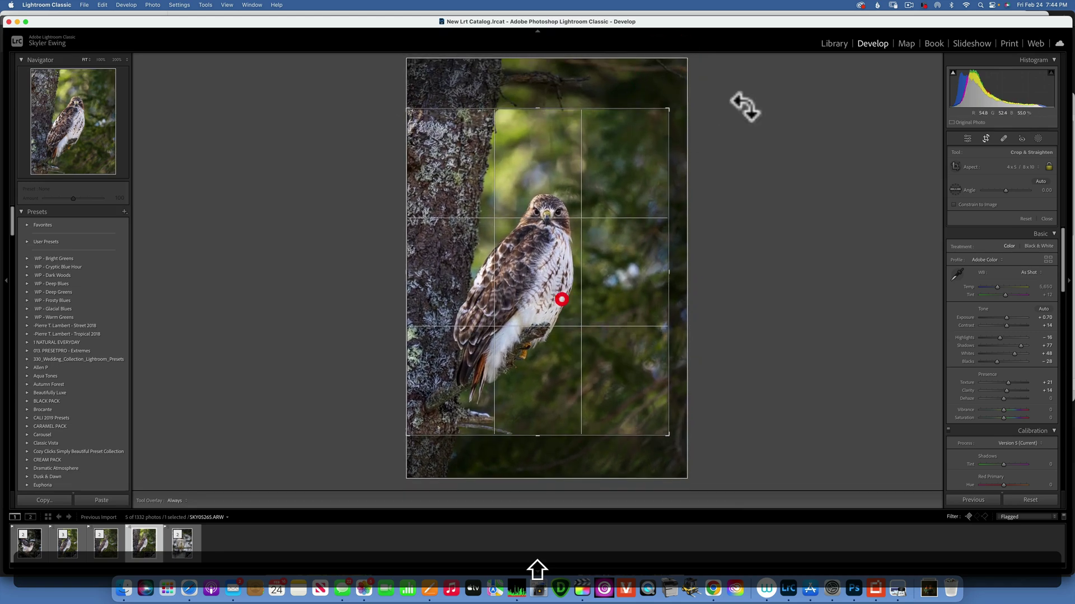
{"action": "mouse_move", "coordinate": [668, 108]}
{"action": "left_mouse_down"}
{"action": "mouse_move", "coordinate": [708, 96]}
{"action": "mouse_move", "coordinate": [671, 104]}
{"action": "left_mouse_up"}
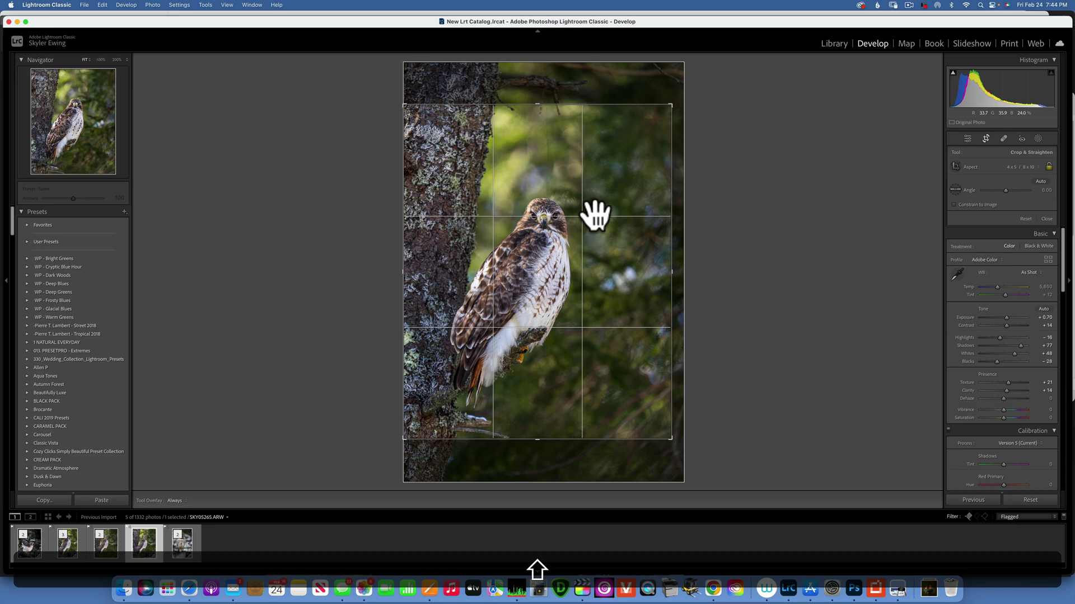
{"action": "left_click_drag", "start_coordinate": [537, 263], "coordinate": [522, 272]}
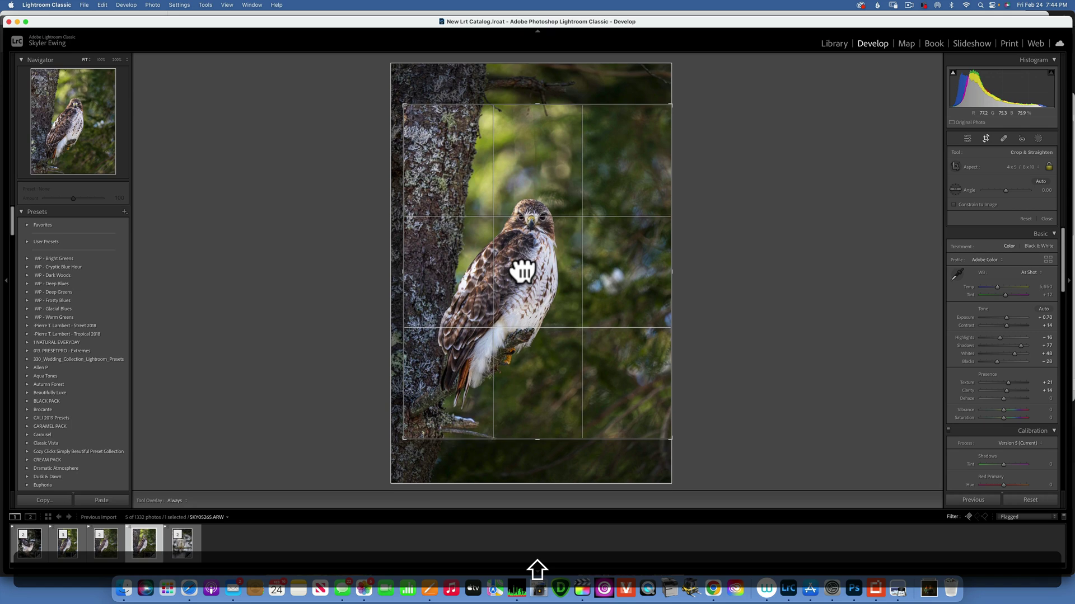
{"action": "key", "text": "Return"}
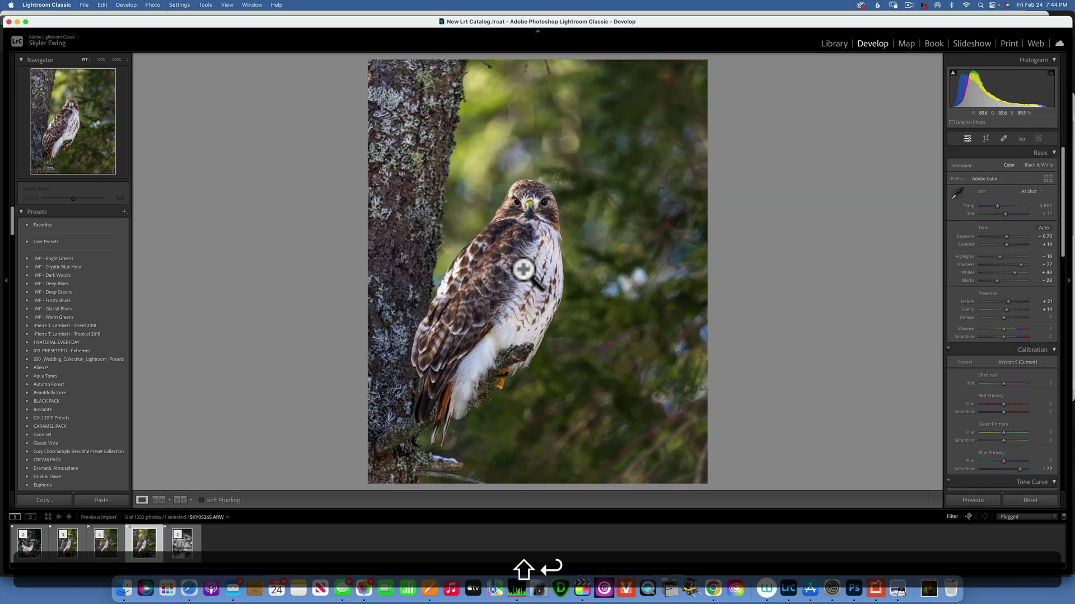
Set the sharpening Masking to 82 with the mask preview shown, limiting sharpening to the hawk's and tree's edges.
{"action": "scroll", "coordinate": [1035, 402], "scroll_direction": "down", "scroll_amount": 5}
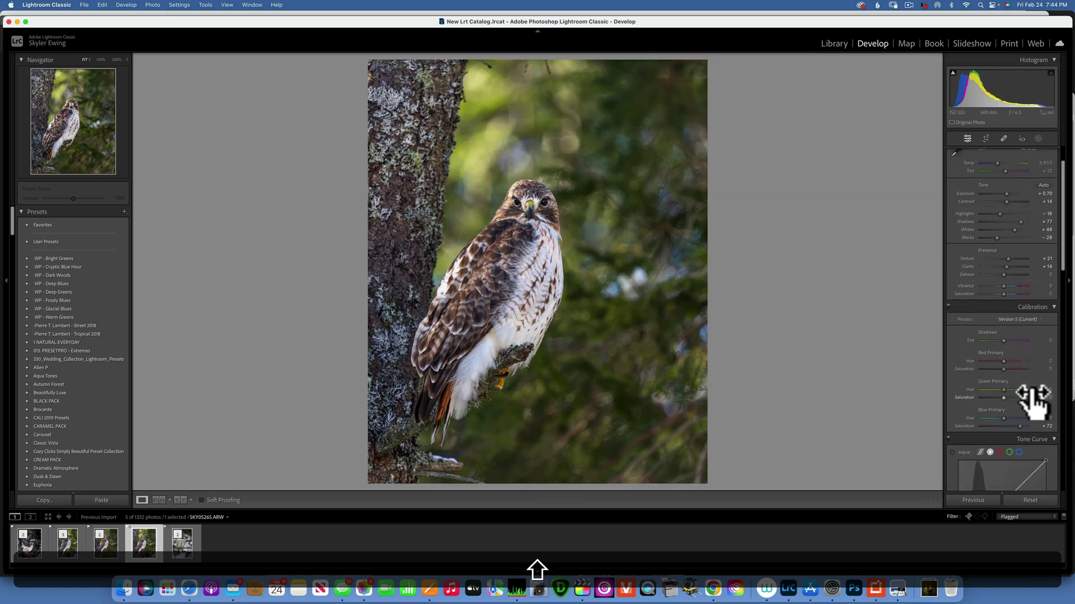
{"action": "scroll", "coordinate": [1028, 400], "scroll_direction": "down", "scroll_amount": 8}
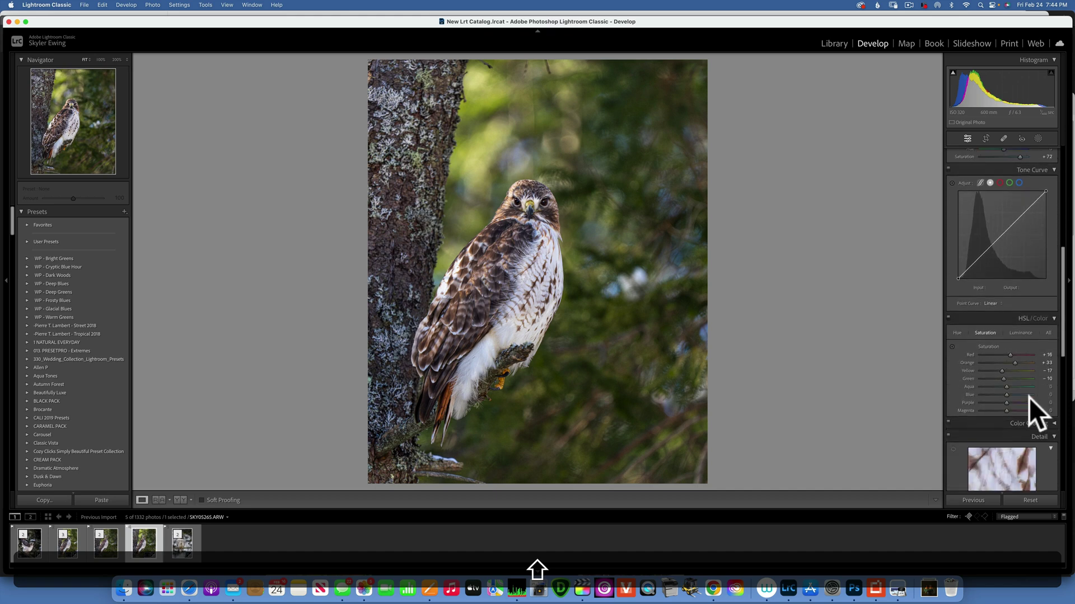
{"action": "scroll", "coordinate": [1029, 396], "scroll_direction": "down", "scroll_amount": 3}
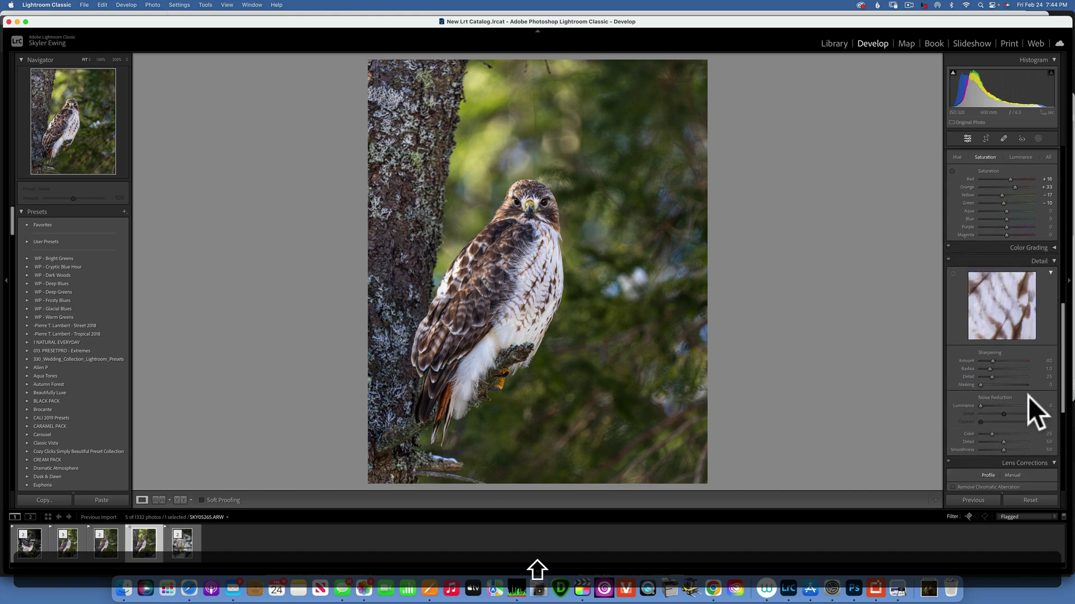
{"action": "left_click", "coordinate": [979, 384], "text": "alt+shift"}
{"action": "left_click_drag", "start_coordinate": [980, 384], "coordinate": [1017, 385]}
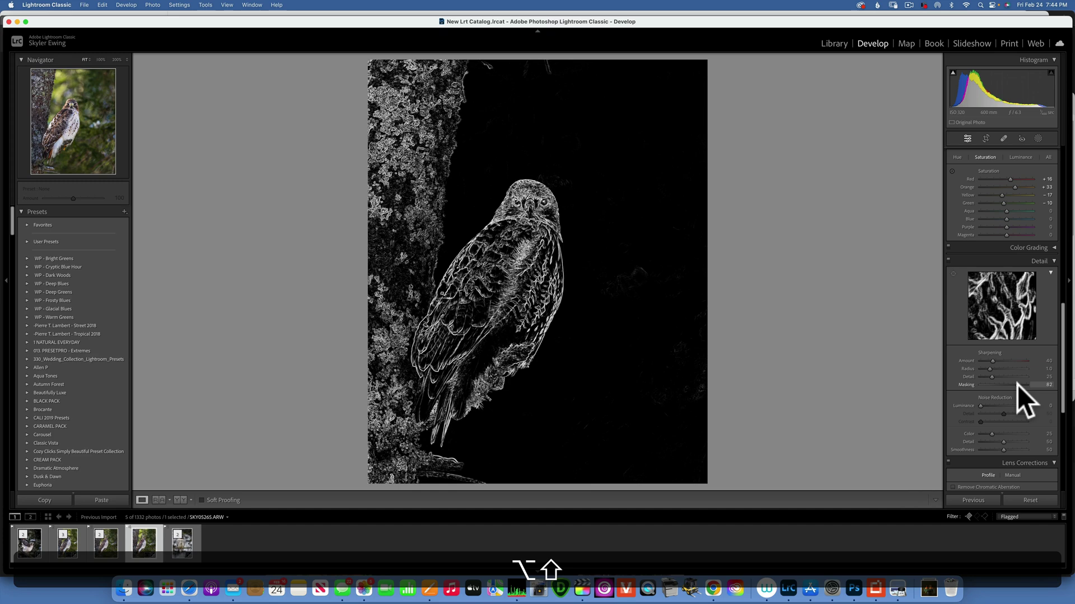
{"action": "left_click_drag", "start_coordinate": [1017, 385], "coordinate": [1016, 385]}
Enable Remove Chromatic Aberration in the lens corrections.
{"action": "scroll", "coordinate": [1012, 428], "scroll_direction": "down", "scroll_amount": 3}
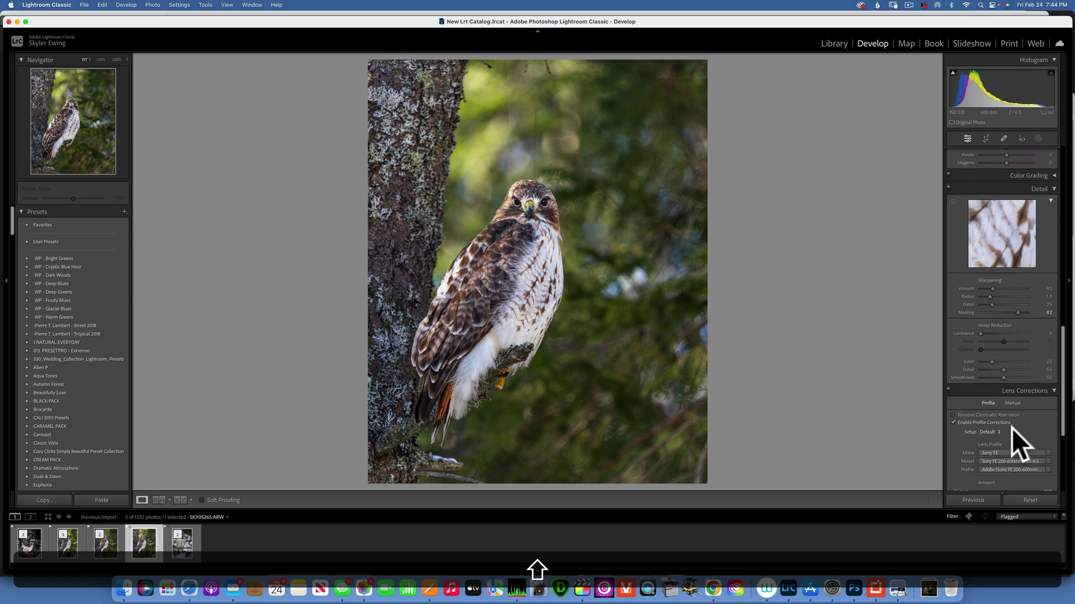
{"action": "scroll", "coordinate": [1012, 428], "scroll_direction": "down", "scroll_amount": 3}
{"action": "left_click", "coordinate": [952, 326]}
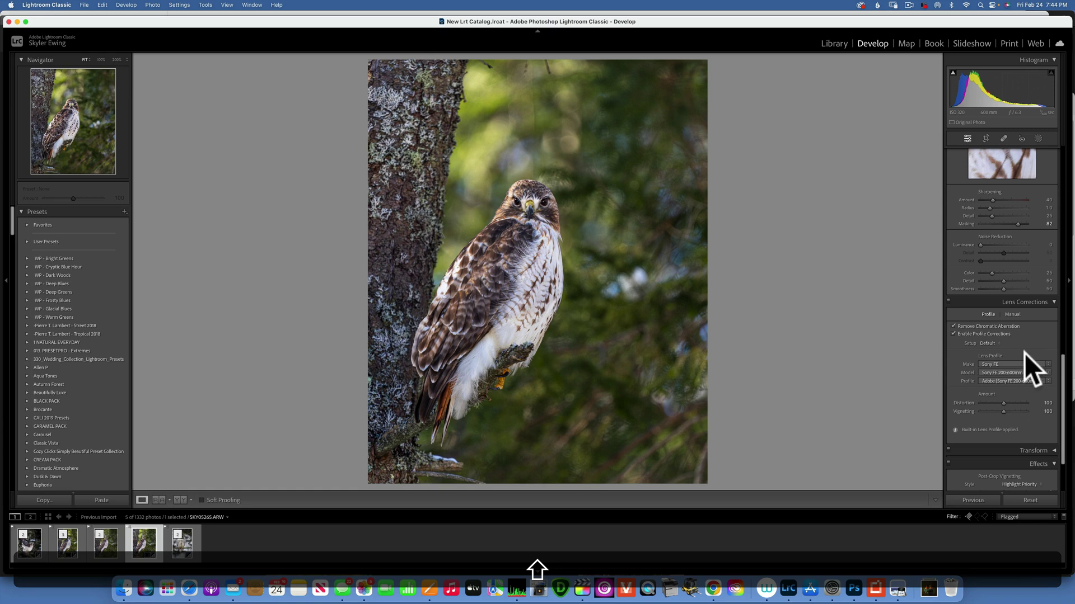
Set the post-crop vignette's Amount to −100, Midpoint to 14 and Roundness to +26 to judge its shape.
{"action": "scroll", "coordinate": [1024, 354], "scroll_direction": "down", "scroll_amount": 1}
{"action": "scroll", "coordinate": [1024, 353], "scroll_direction": "down", "scroll_amount": 3}
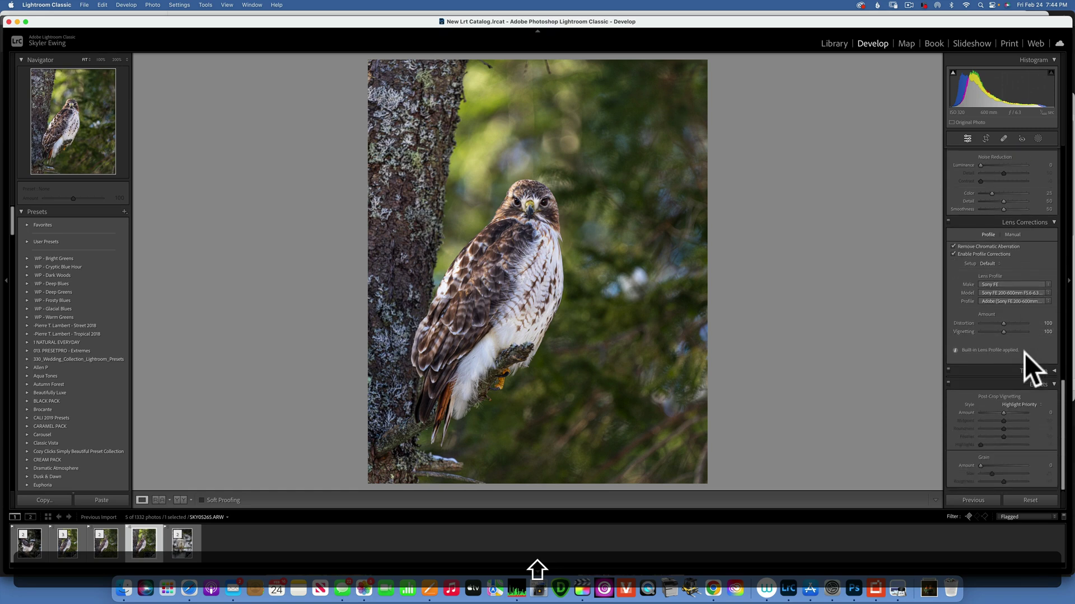
{"action": "left_click_drag", "start_coordinate": [1003, 412], "coordinate": [892, 402]}
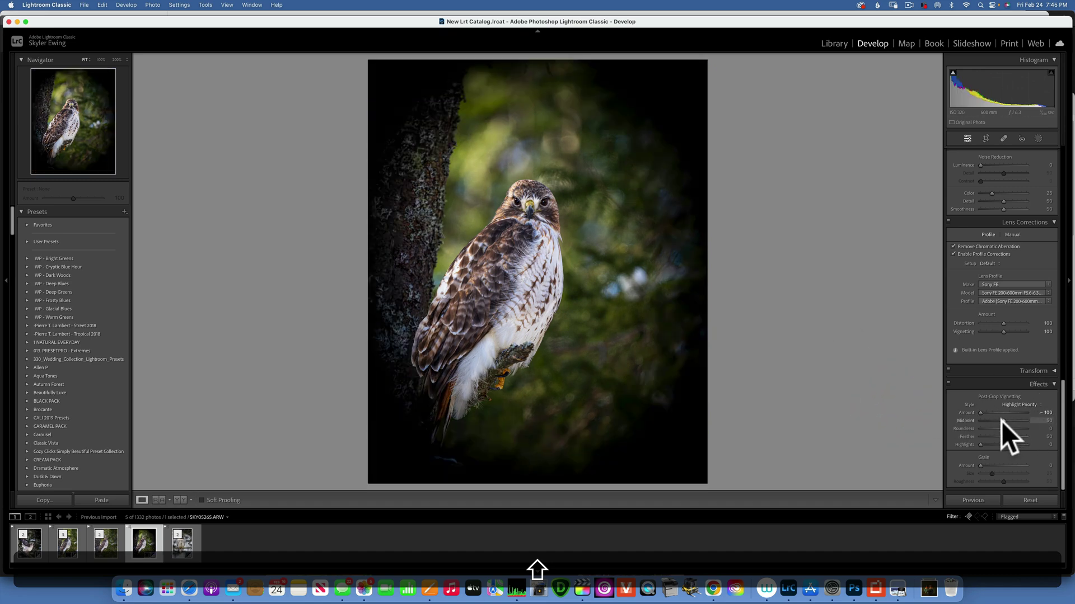
{"action": "mouse_move", "coordinate": [1004, 418]}
{"action": "left_mouse_down"}
{"action": "mouse_move", "coordinate": [989, 418]}
{"action": "mouse_move", "coordinate": [989, 427]}
{"action": "mouse_move", "coordinate": [1014, 428]}
{"action": "left_mouse_up"}
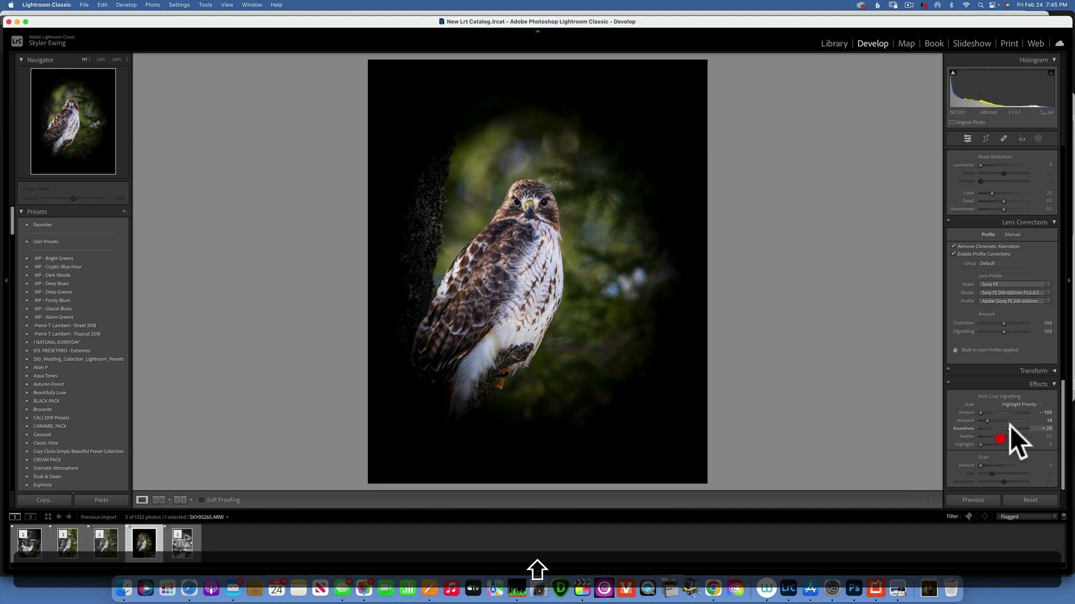
Test the vignette with no feather, then set its Feather to 100 and Amount to −9.
{"action": "left_click_drag", "start_coordinate": [1004, 436], "coordinate": [887, 441]}
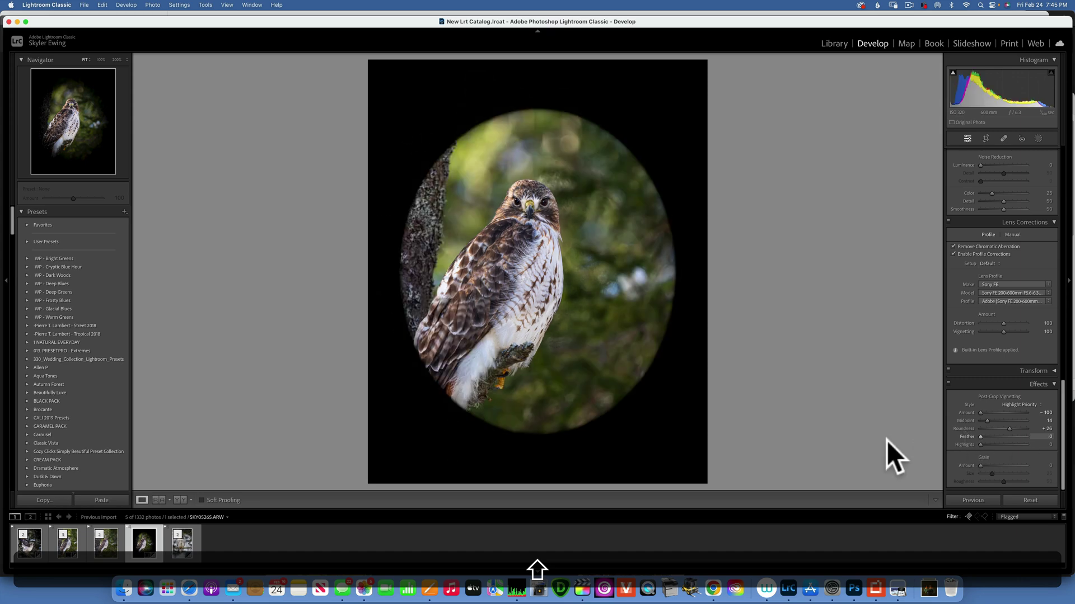
{"action": "key", "text": "super+z"}
{"action": "left_click", "coordinate": [887, 441]}
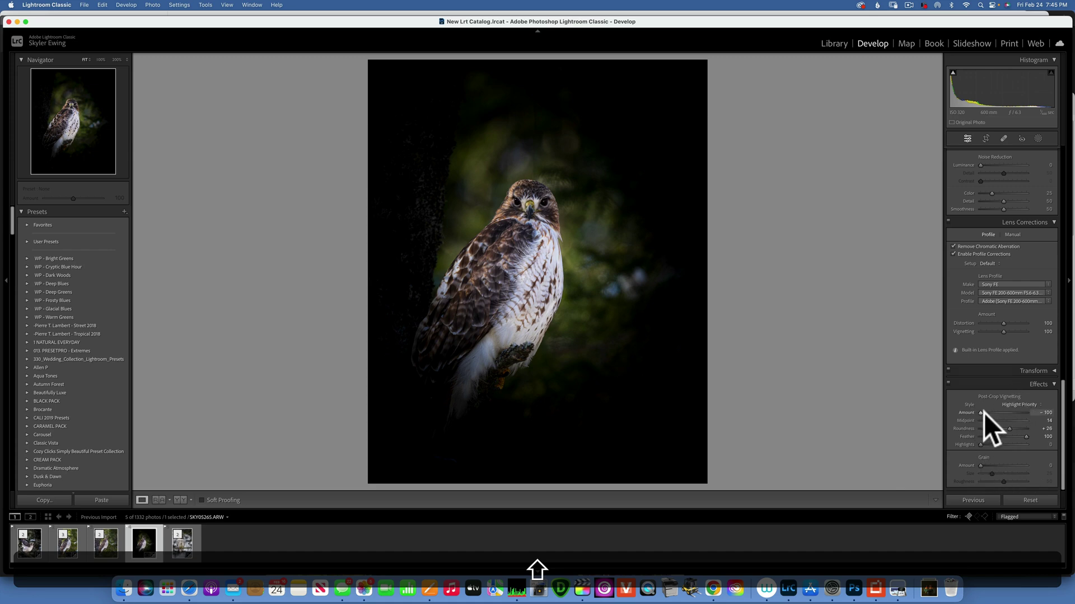
{"action": "left_click_drag", "start_coordinate": [981, 412], "coordinate": [1002, 411]}
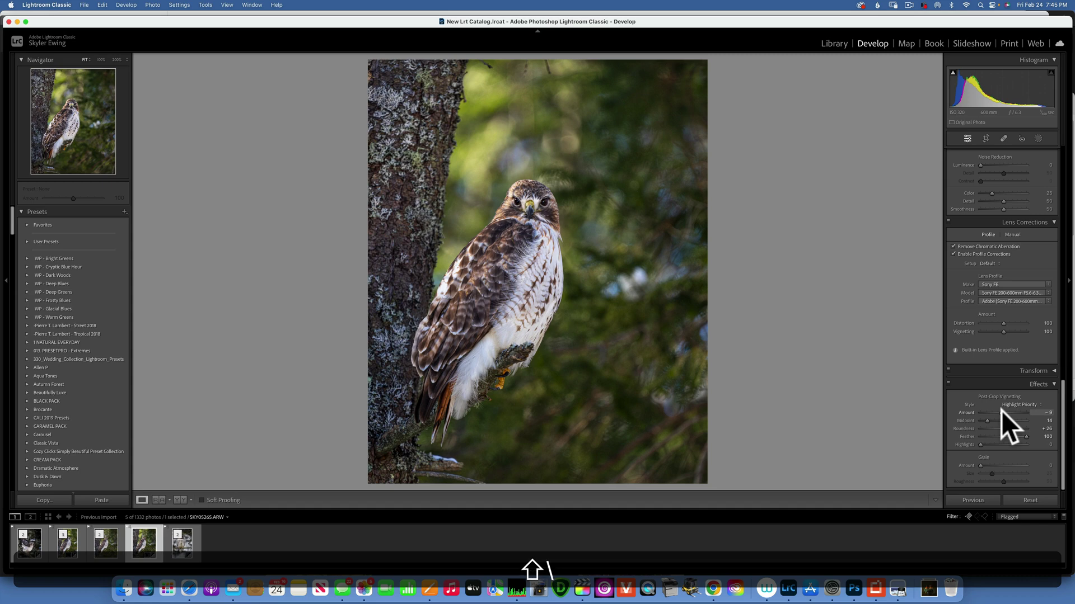
Switch repeatedly between the before and after views to compare the edited photo with the original.
{"action": "key", "text": "backslash"}
{"action": "key", "text": "backslash"}
{"action": "key", "text": "backslash"}
{"action": "key", "text": "backslash"}
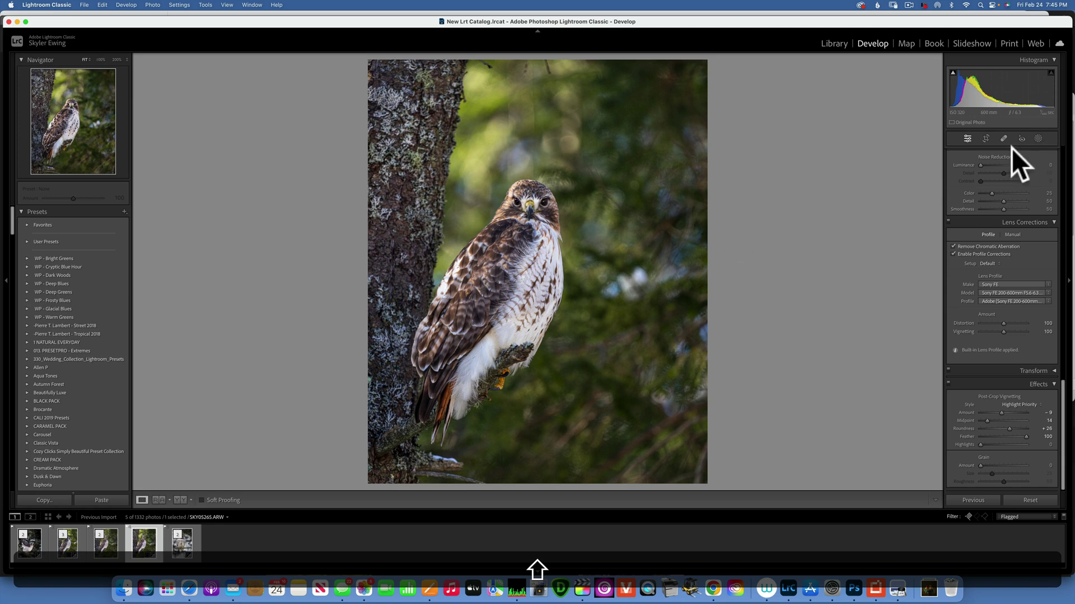
Create a Select Subject mask of the hawk and invert it to cover the background.
{"action": "left_click", "coordinate": [1039, 138]}
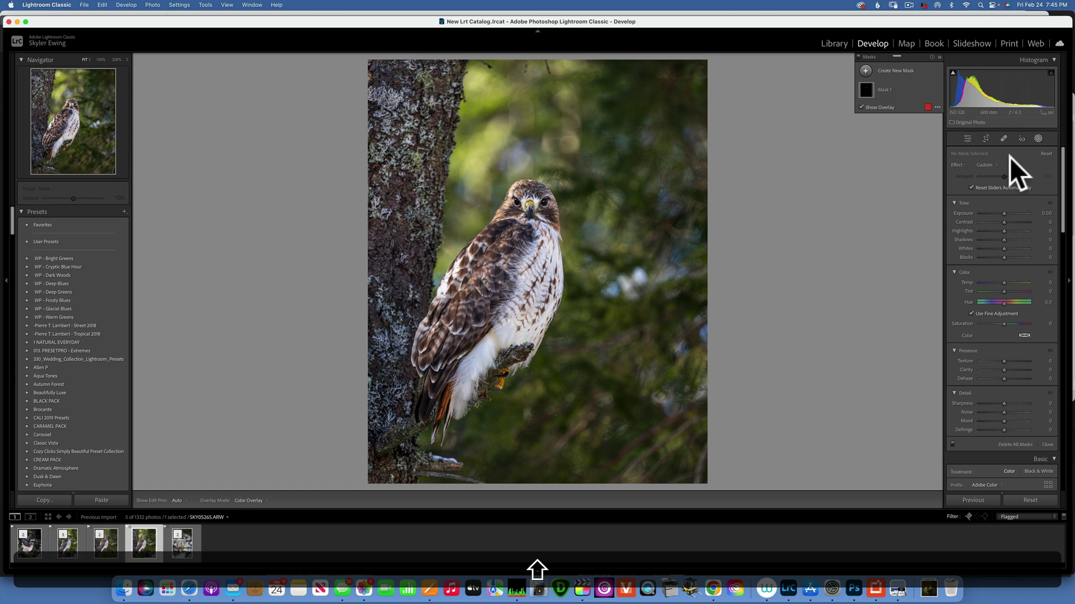
{"action": "left_click", "coordinate": [865, 70]}
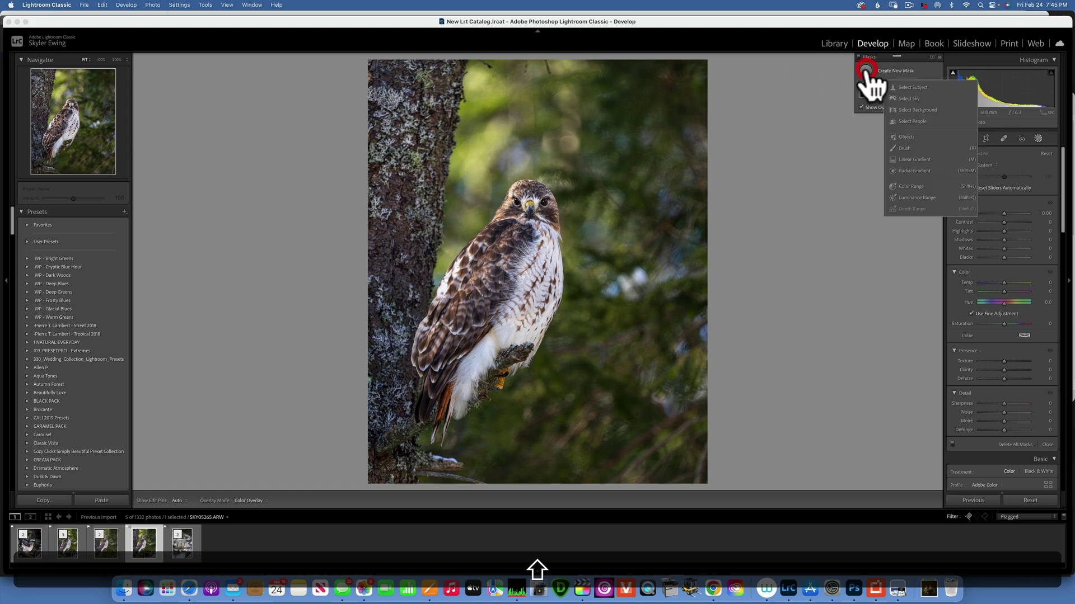
{"action": "left_click", "coordinate": [915, 88]}
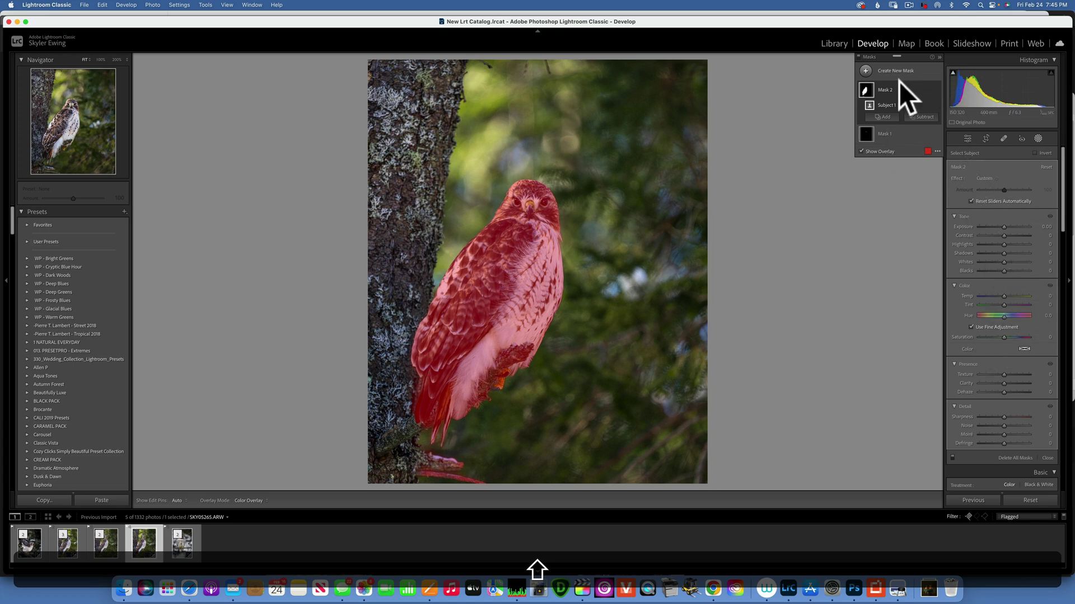
{"action": "left_click", "coordinate": [929, 89]}
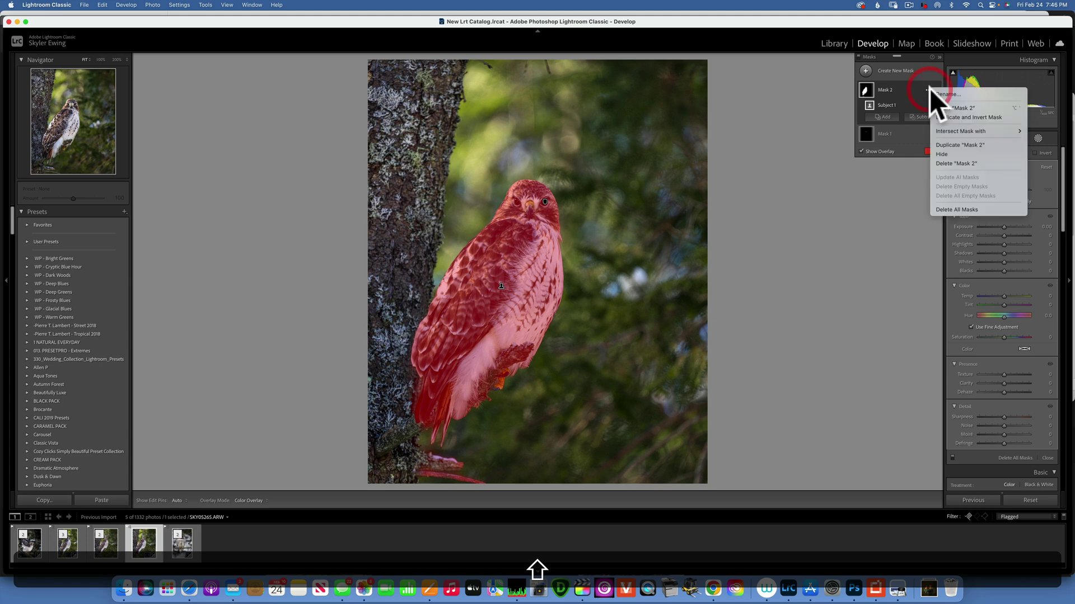
{"action": "left_click", "coordinate": [949, 108]}
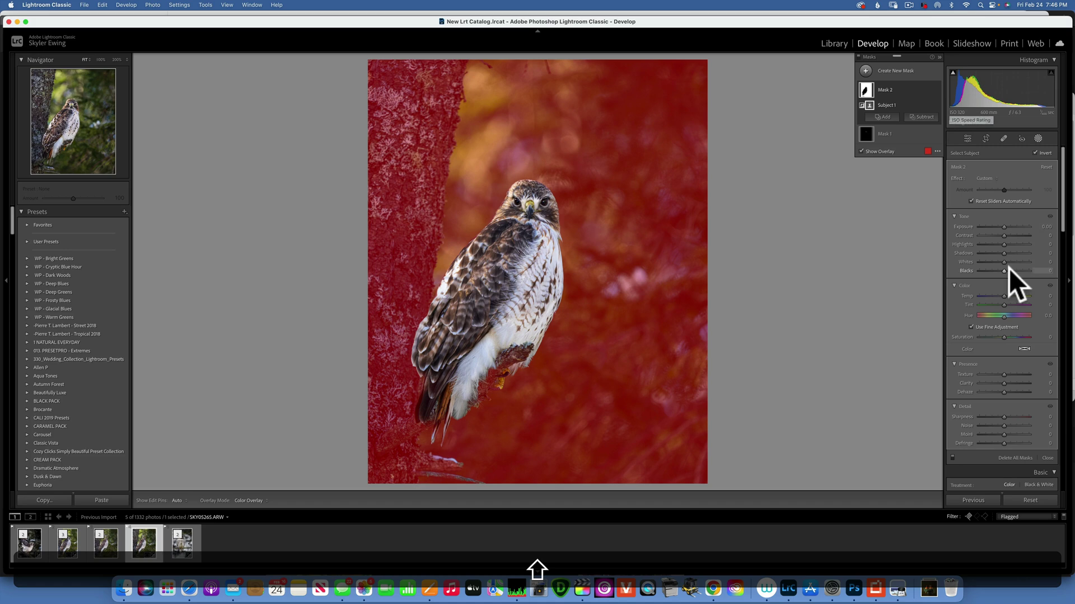
Set the inverted background mask's Blacks to −9, Dehaze to −20 and Exposure to −0.10.
{"action": "left_click_drag", "start_coordinate": [1003, 226], "coordinate": [1003, 229]}
{"action": "double_click", "coordinate": [964, 227]}
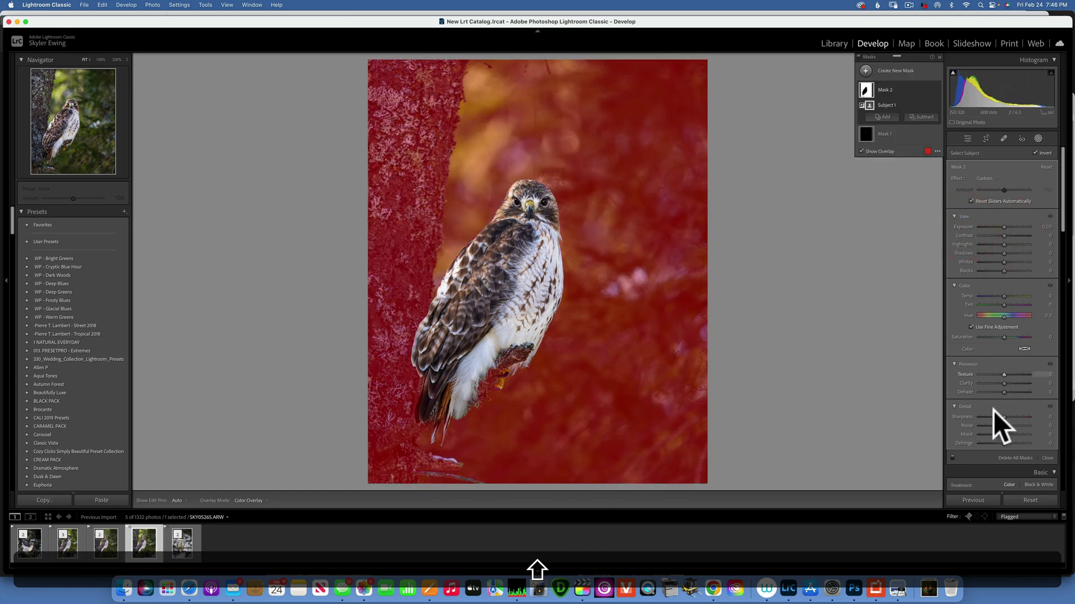
{"action": "left_click_drag", "start_coordinate": [1002, 391], "coordinate": [996, 388]}
{"action": "left_click_drag", "start_coordinate": [1003, 270], "coordinate": [997, 389]}
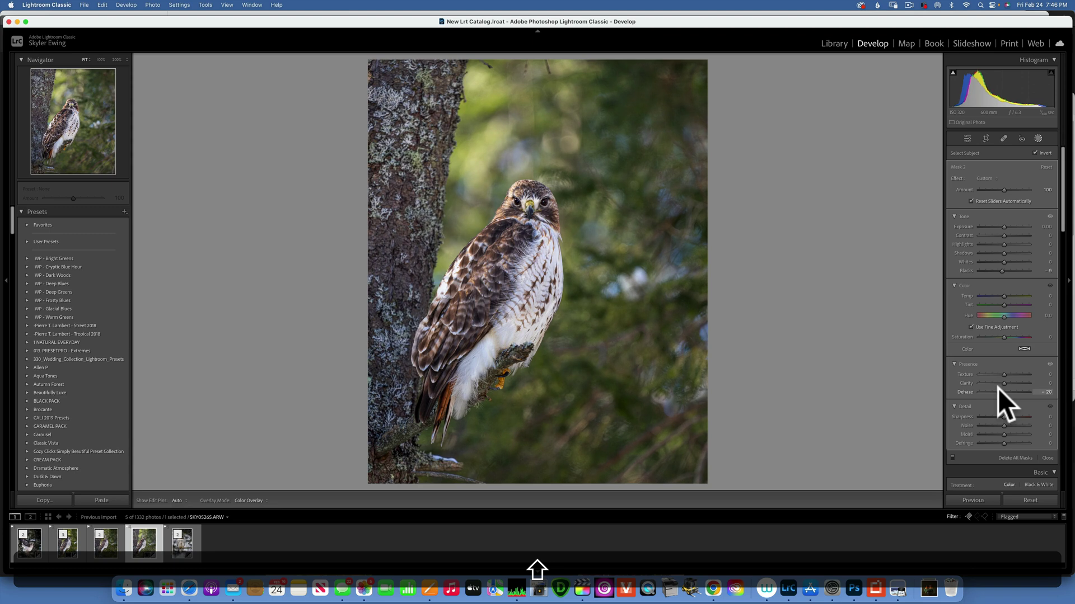
{"action": "left_click", "coordinate": [998, 389]}
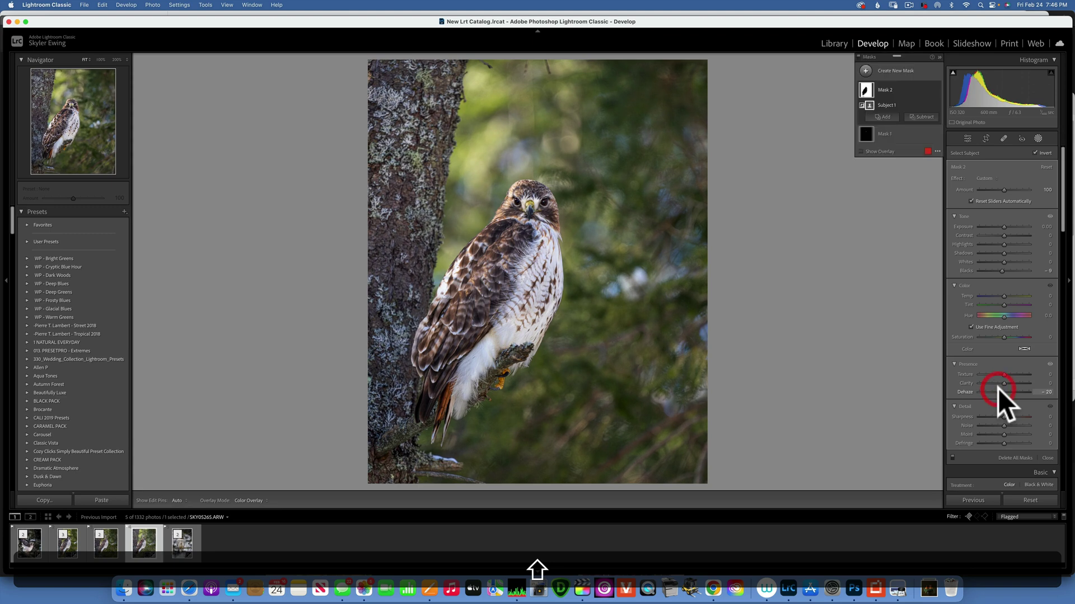
{"action": "left_click", "coordinate": [1007, 226]}
{"action": "left_click_drag", "start_coordinate": [1007, 226], "coordinate": [1006, 225]}
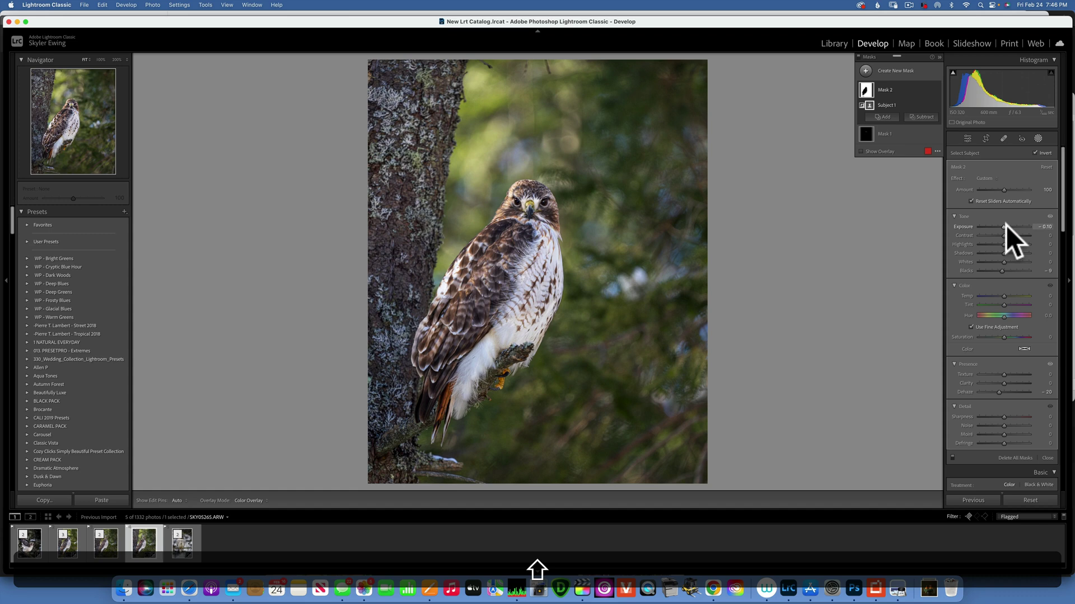
Delete the inverted background mask, keeping the eye mask.
{"action": "mouse_move", "coordinate": [900, 92]}
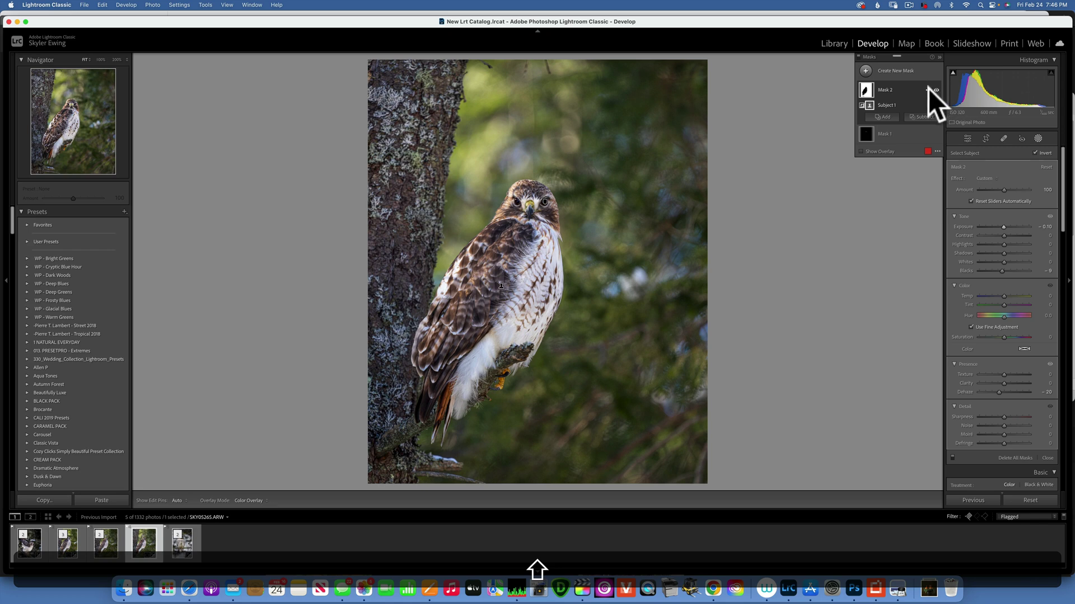
{"action": "left_click", "coordinate": [880, 90]}
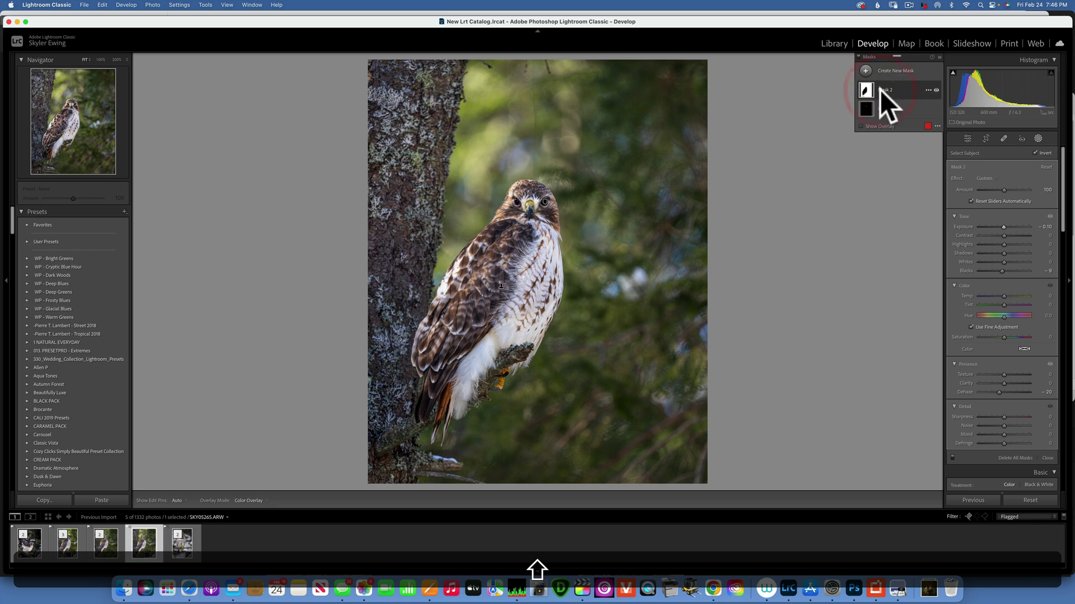
{"action": "key", "text": "shift+BackSpace"}
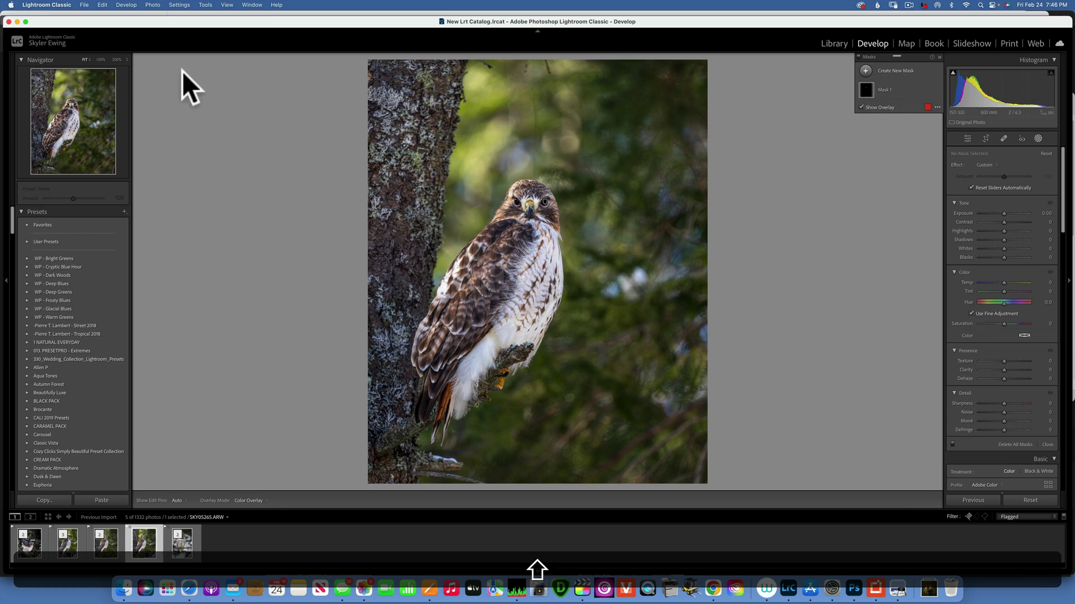
Open a copy of the hawk photo with Lightroom adjustments in Topaz DeNoise AI.
{"action": "left_click", "coordinate": [100, 58]}
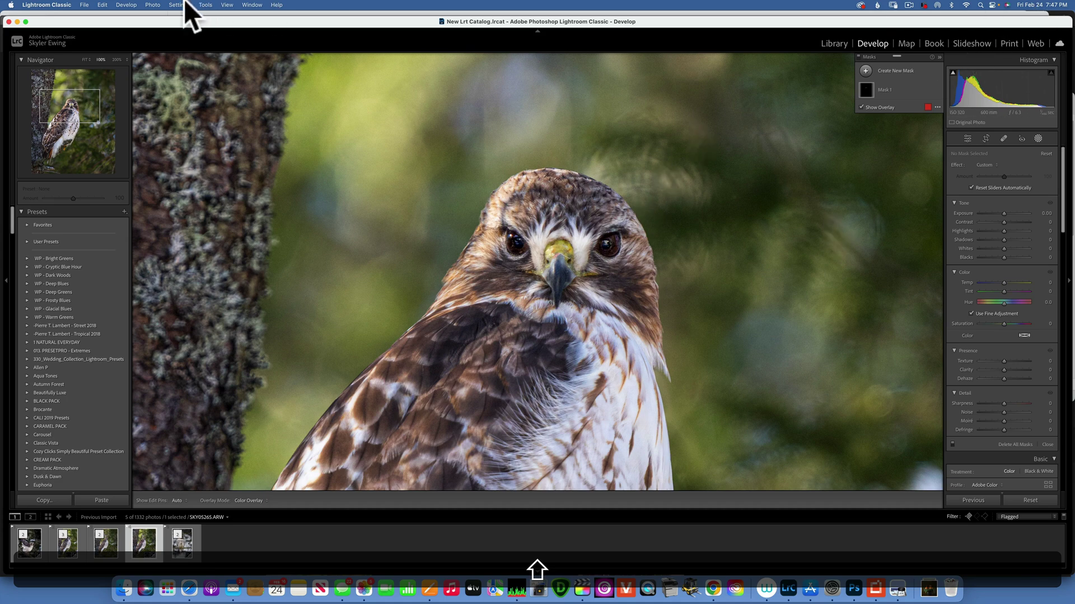
{"action": "left_click", "coordinate": [155, 5]}
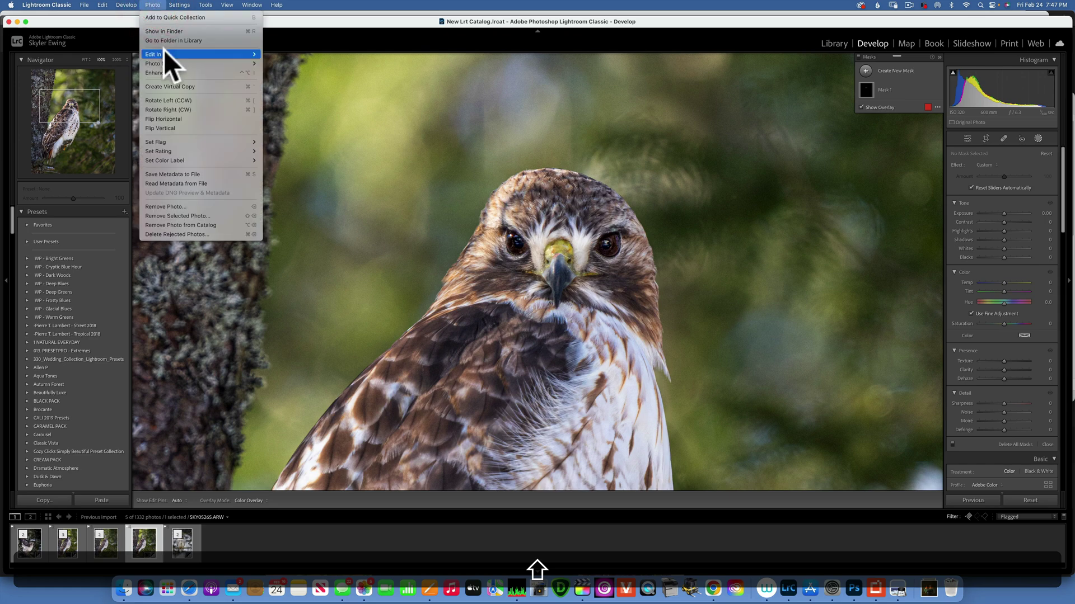
{"action": "mouse_move", "coordinate": [164, 52]}
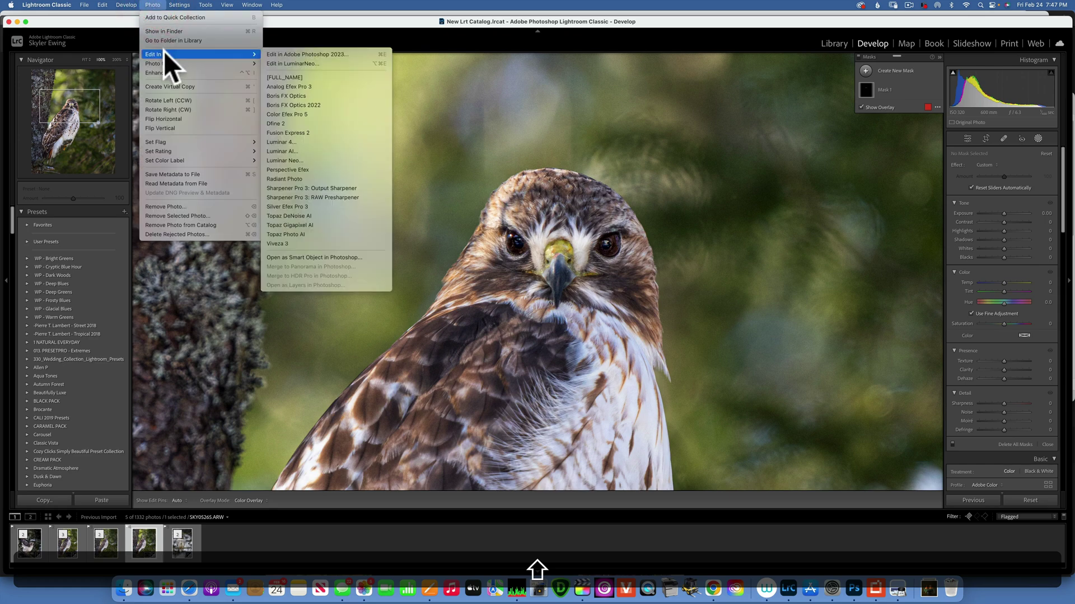
{"action": "left_click", "coordinate": [310, 216]}
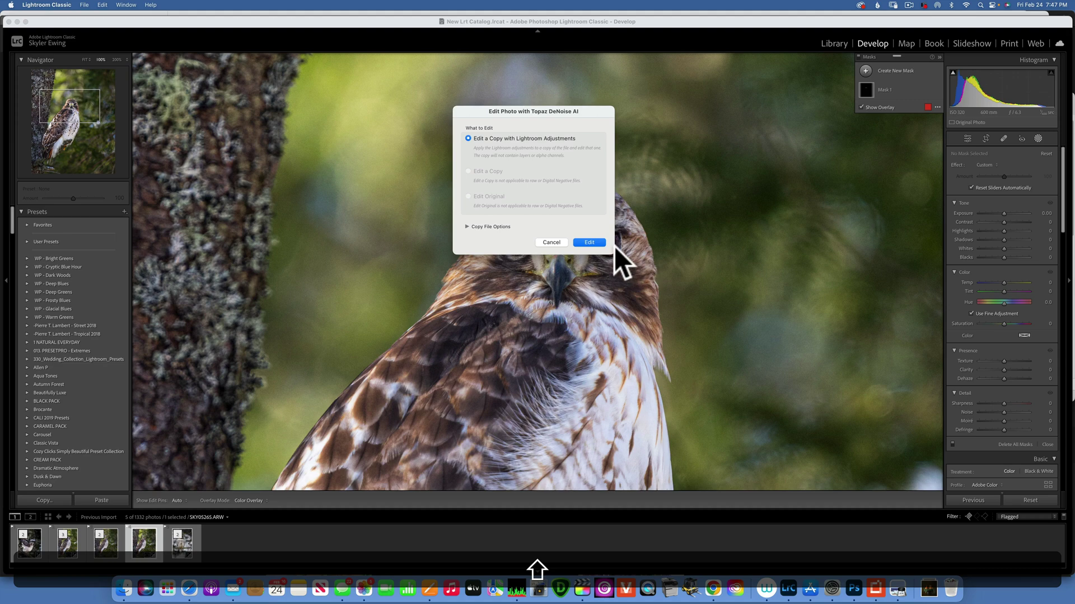
{"action": "left_click", "coordinate": [594, 241]}
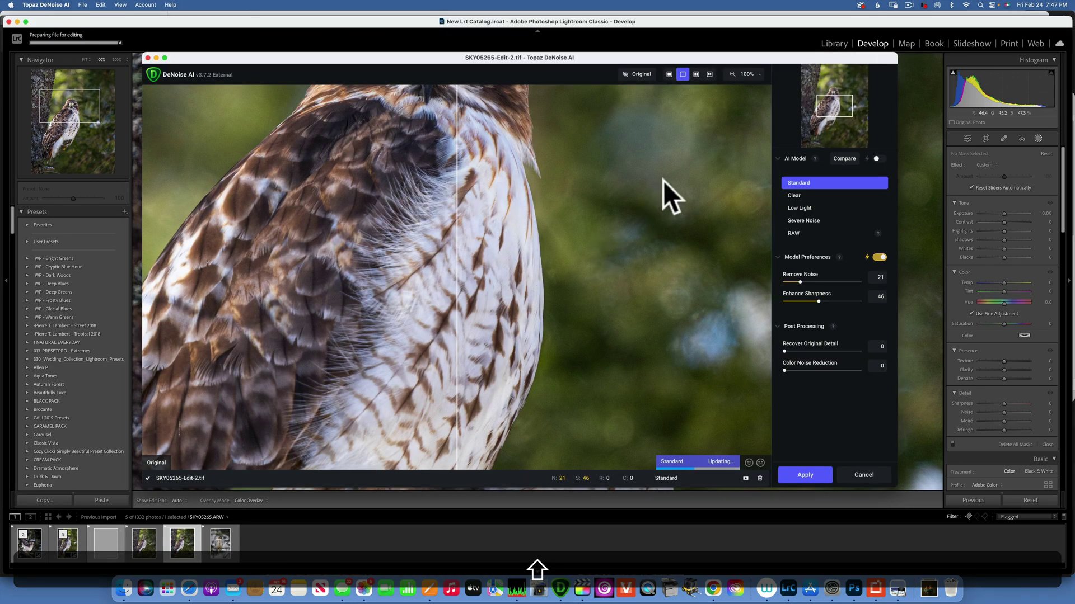
Compare the original and the Standard model's denoised preview around the hawk's head at 200% zoom.
{"action": "left_click_drag", "start_coordinate": [843, 94], "coordinate": [834, 96]}
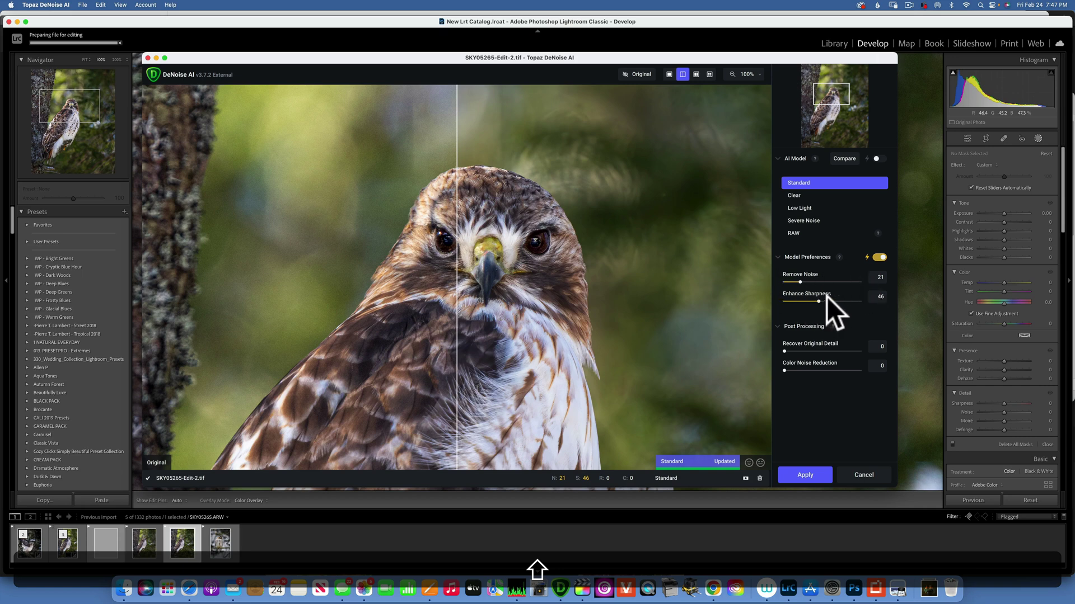
{"action": "left_click", "coordinate": [758, 74]}
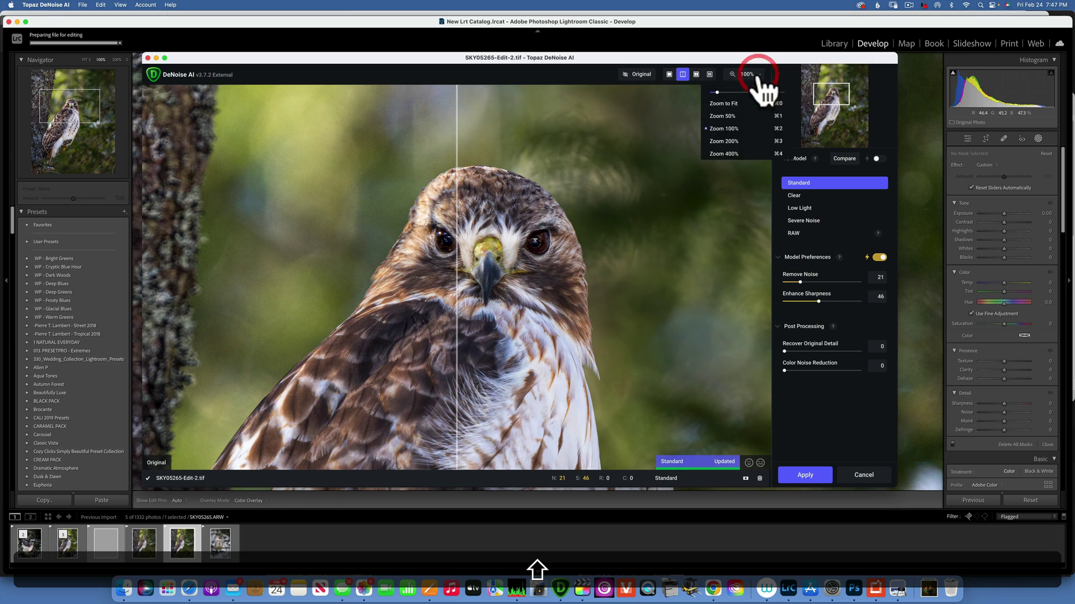
{"action": "left_click", "coordinate": [731, 141]}
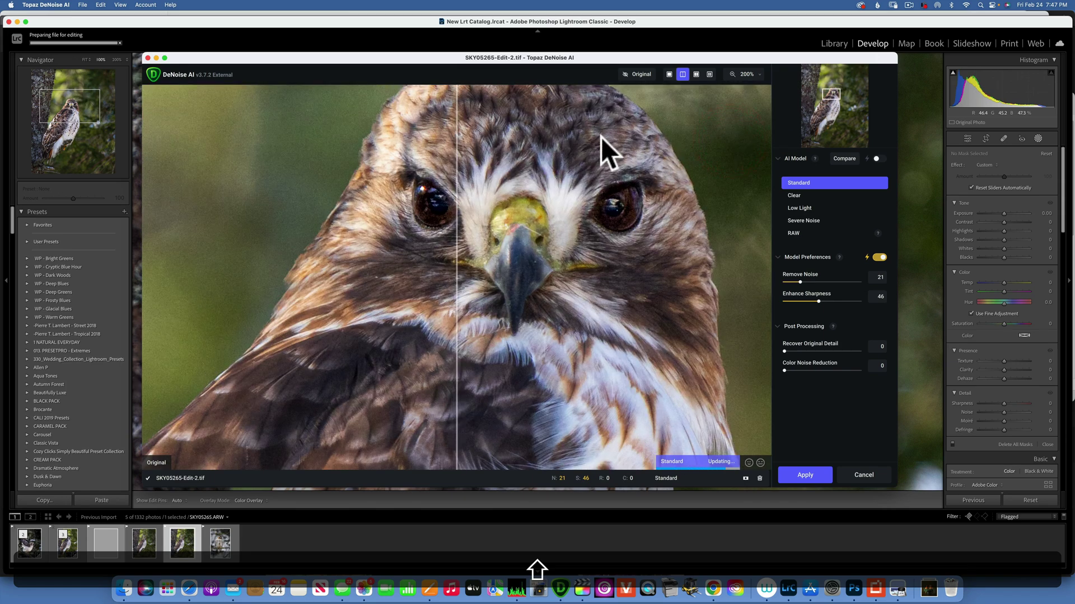
{"action": "left_click_drag", "start_coordinate": [593, 139], "coordinate": [590, 468]}
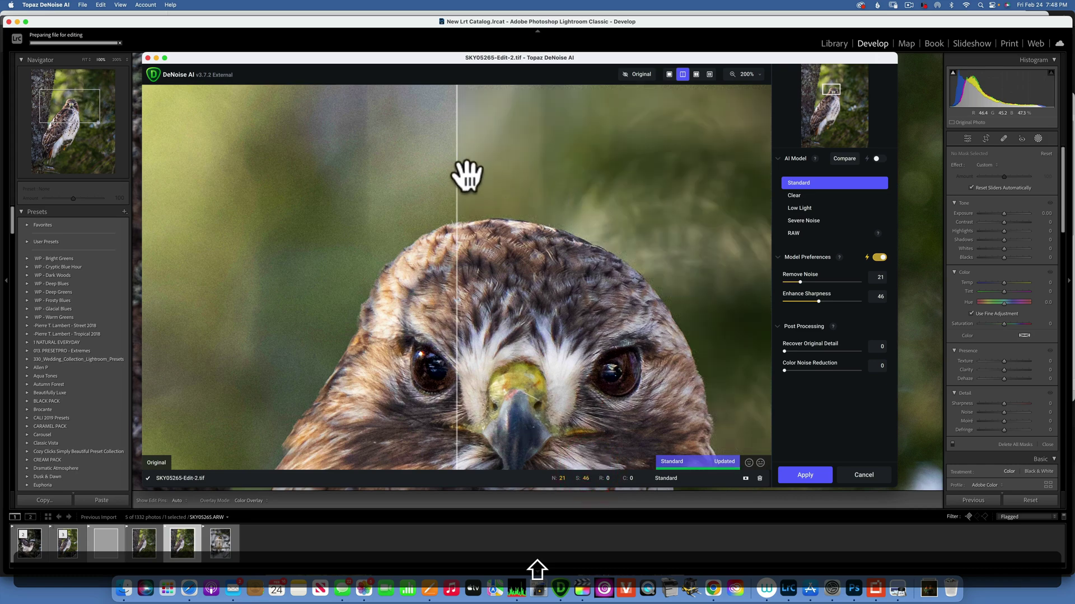
{"action": "left_click_drag", "start_coordinate": [458, 177], "coordinate": [386, 135]}
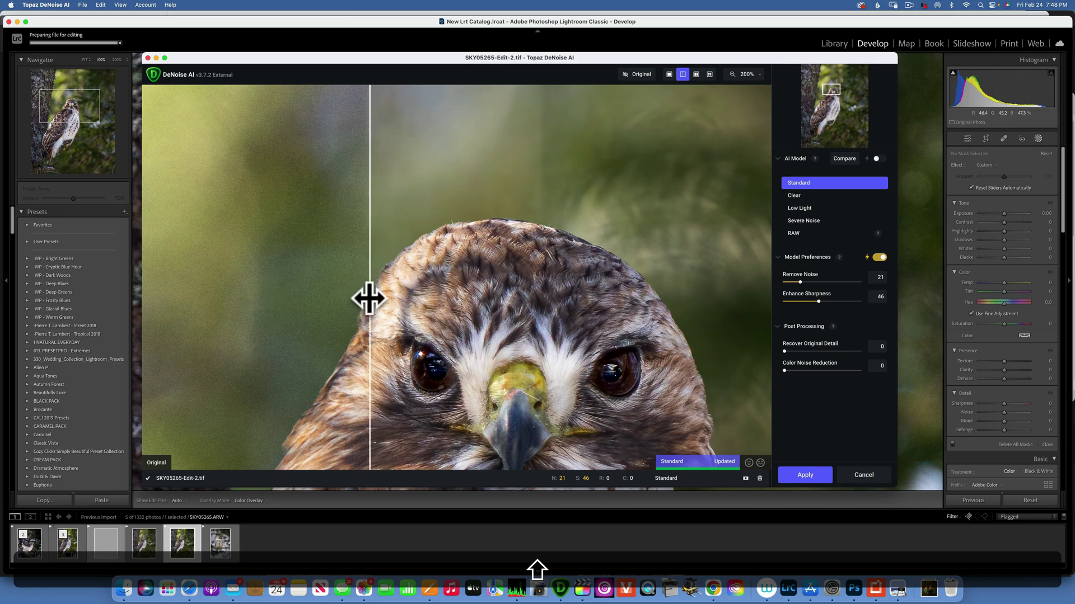
{"action": "left_click_drag", "start_coordinate": [367, 297], "coordinate": [472, 310]}
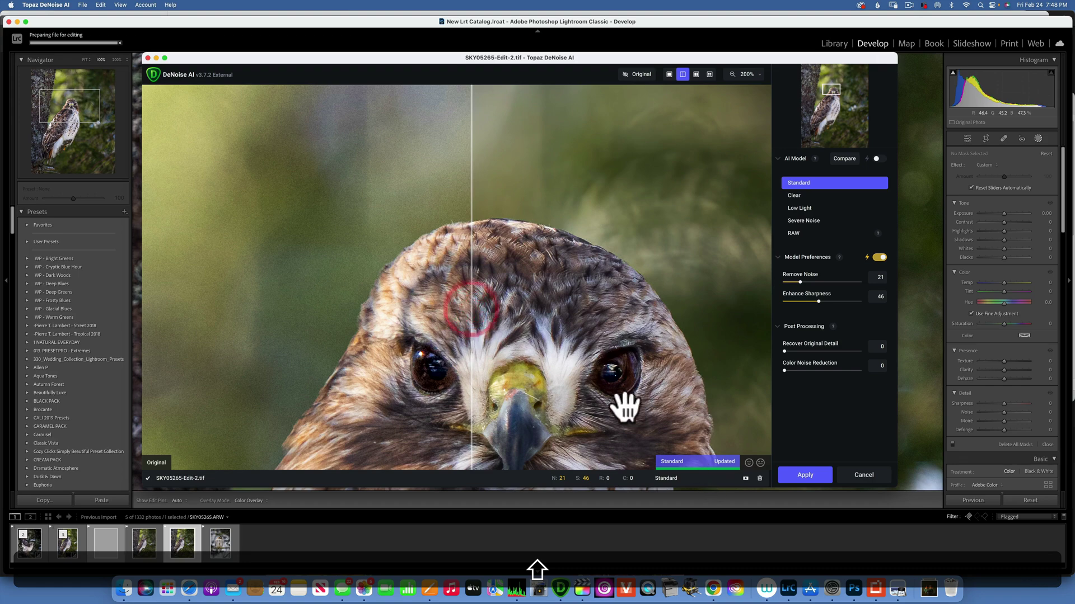
{"action": "left_click_drag", "start_coordinate": [471, 295], "coordinate": [498, 301]}
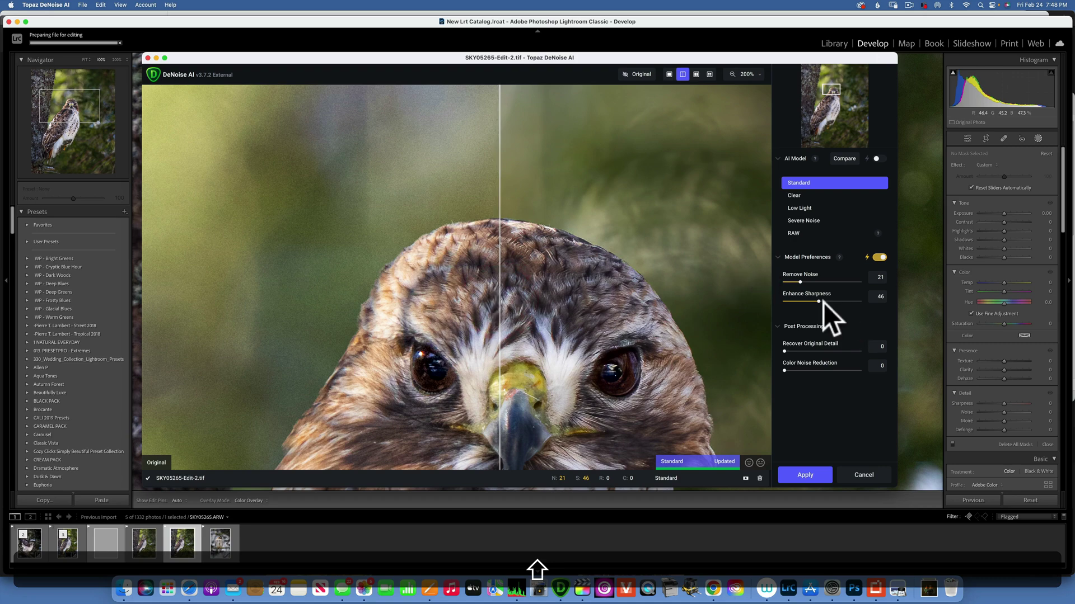
Try the Standard model with Enhance Sharpness at 1 and compare the preview with the original.
{"action": "left_click_drag", "start_coordinate": [818, 300], "coordinate": [718, 295]}
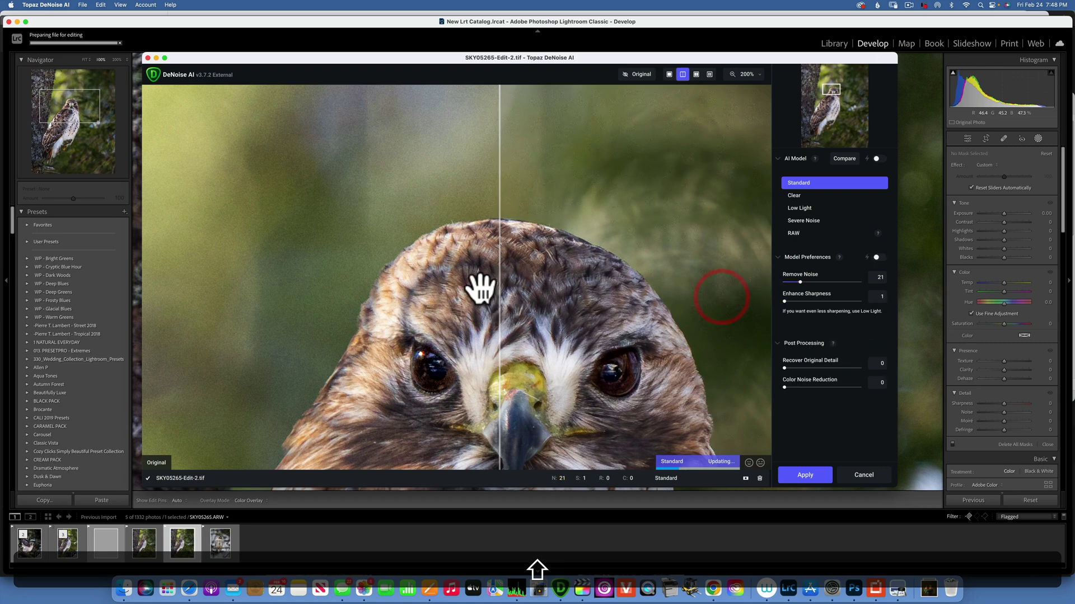
{"action": "left_click_drag", "start_coordinate": [499, 290], "coordinate": [596, 274]}
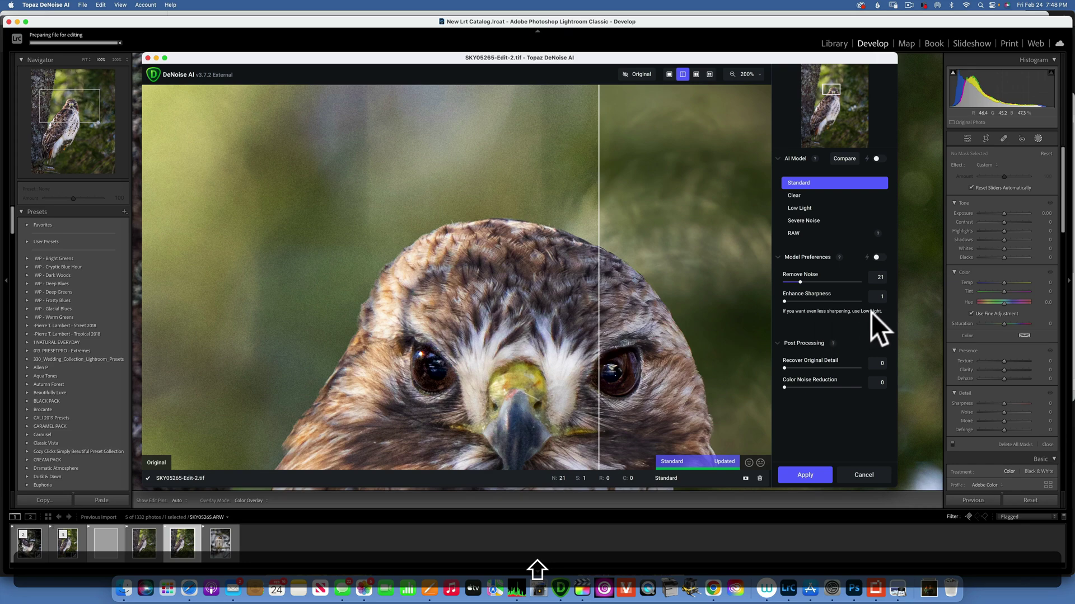
Switch the AI model to Low Light, compare it with the original, and apply the denoising to return to Lightroom Classic.
{"action": "left_click", "coordinate": [806, 208]}
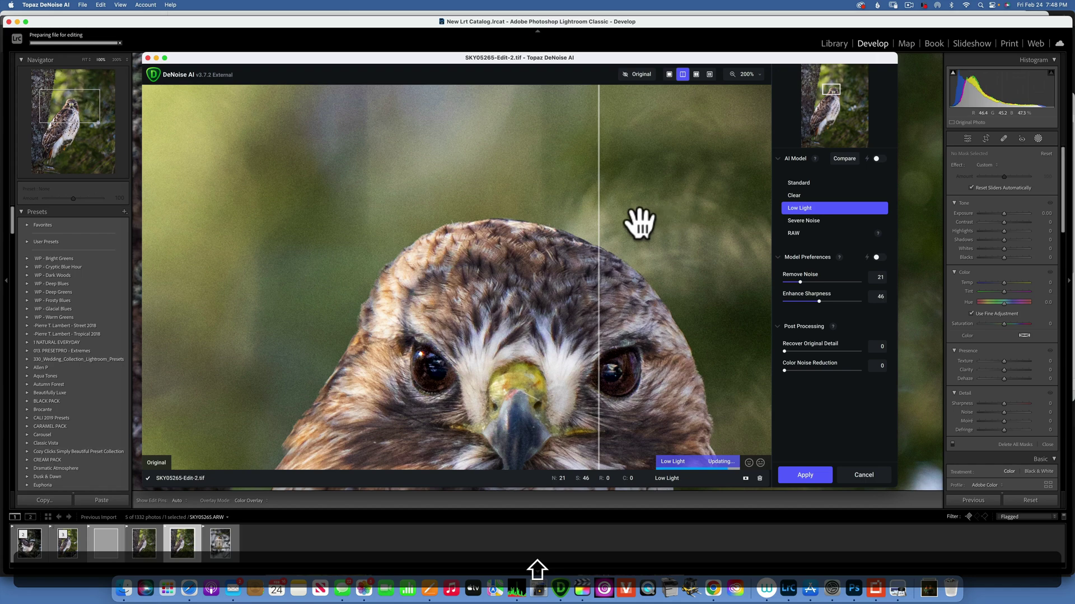
{"action": "left_click_drag", "start_coordinate": [599, 224], "coordinate": [430, 227]}
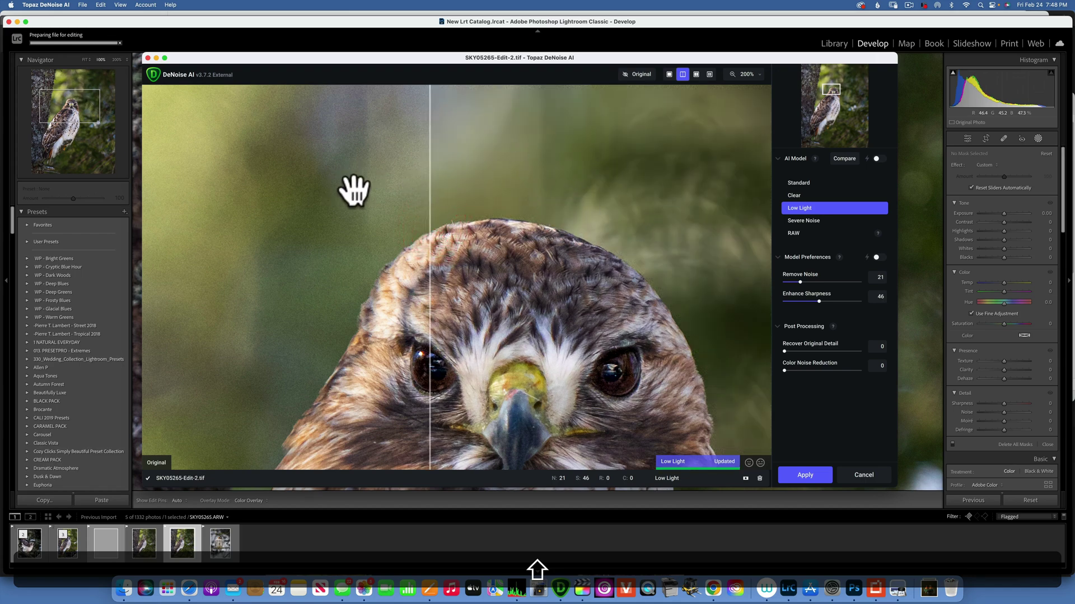
{"action": "left_click_drag", "start_coordinate": [431, 205], "coordinate": [321, 175]}
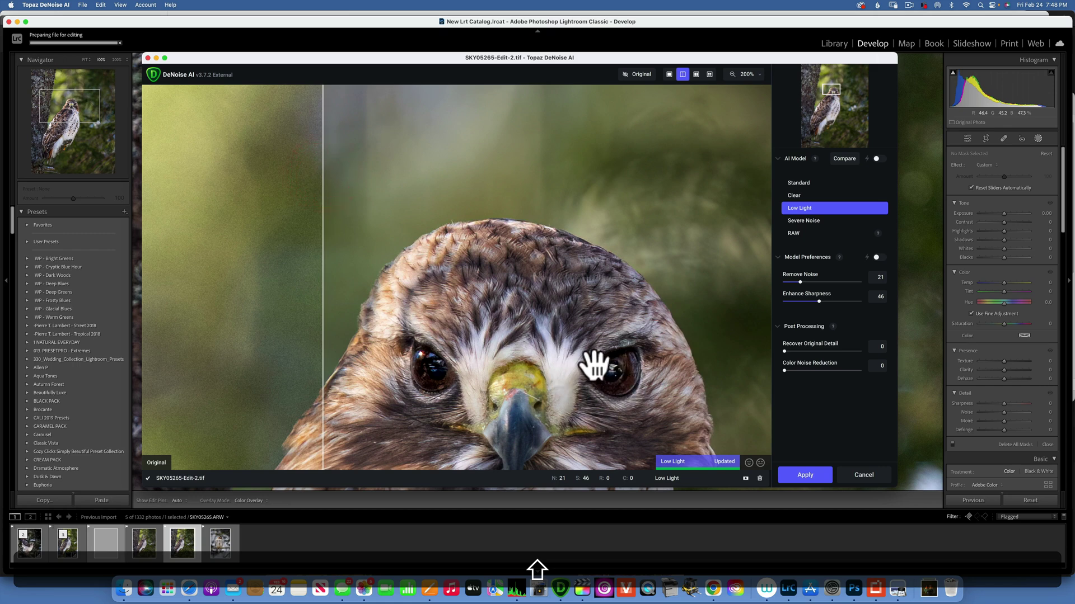
{"action": "left_click_drag", "start_coordinate": [323, 174], "coordinate": [417, 176]}
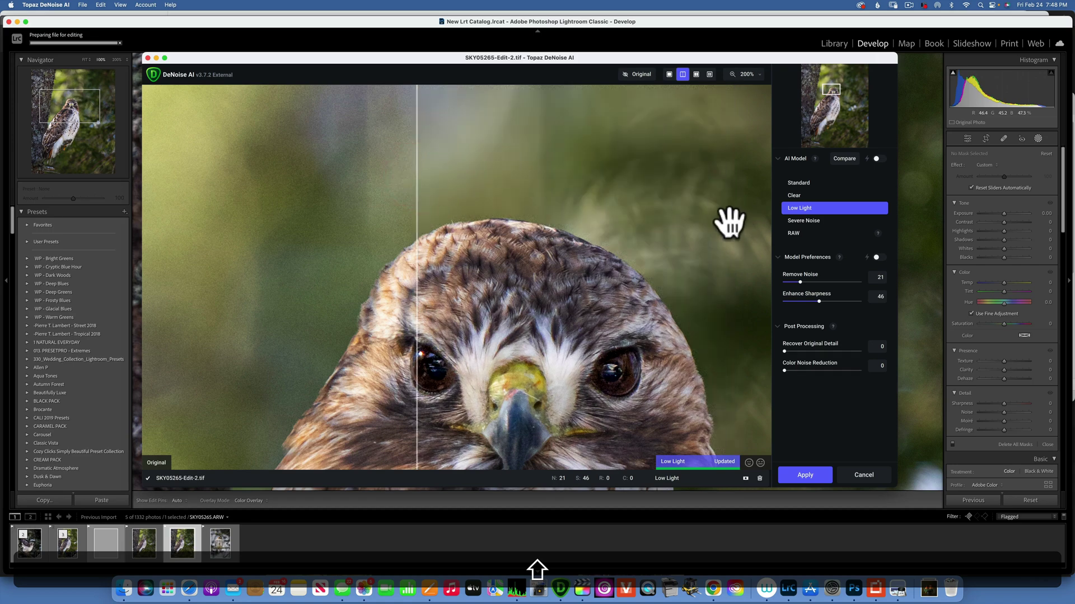
{"action": "left_click", "coordinate": [812, 473]}
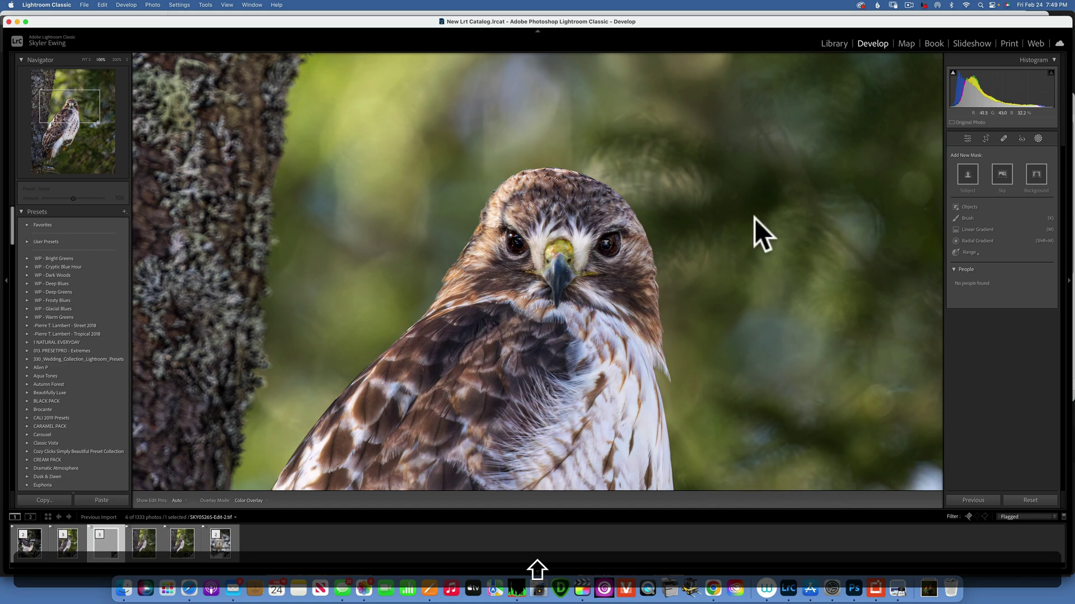
{"action": "left_click", "coordinate": [82, 58]}
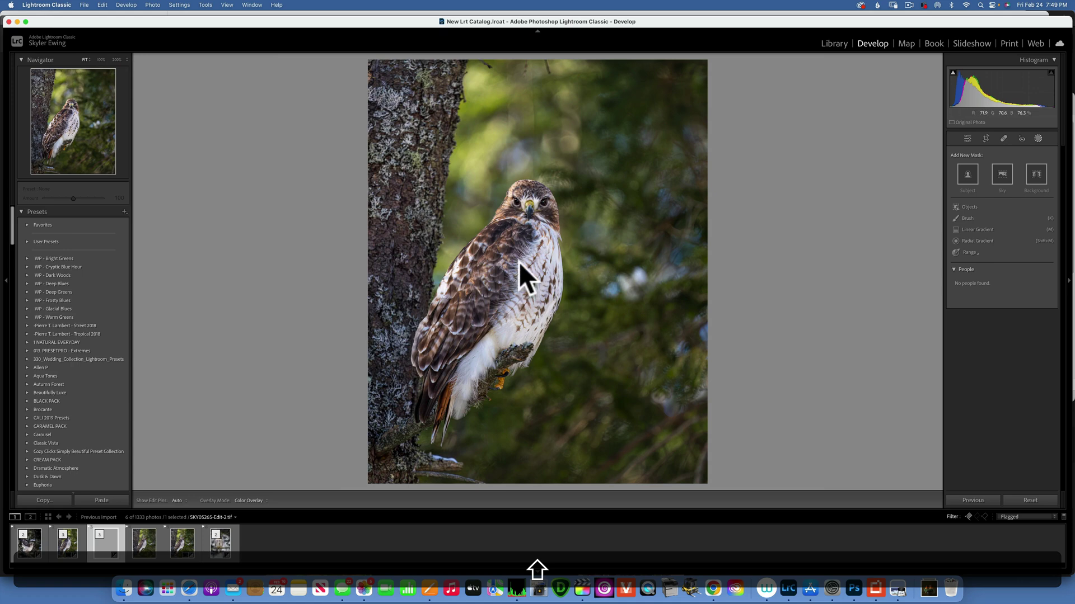